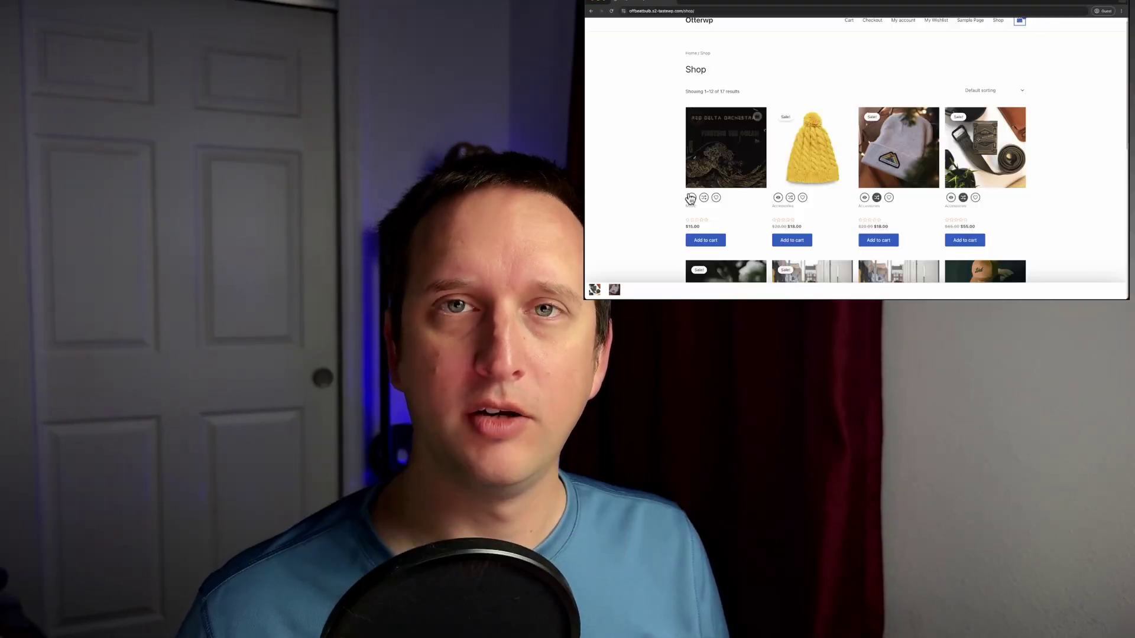
Add two shop products to the wishlist and compare them in a carousel view.
click(716, 198)
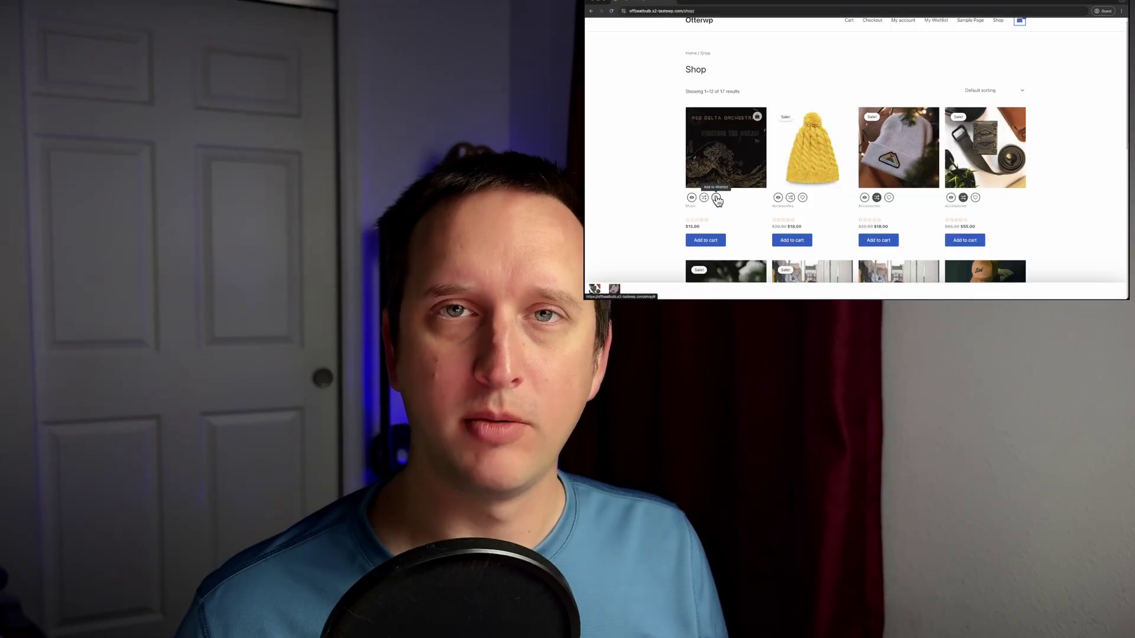
click(802, 197)
drag(726, 148, 641, 279)
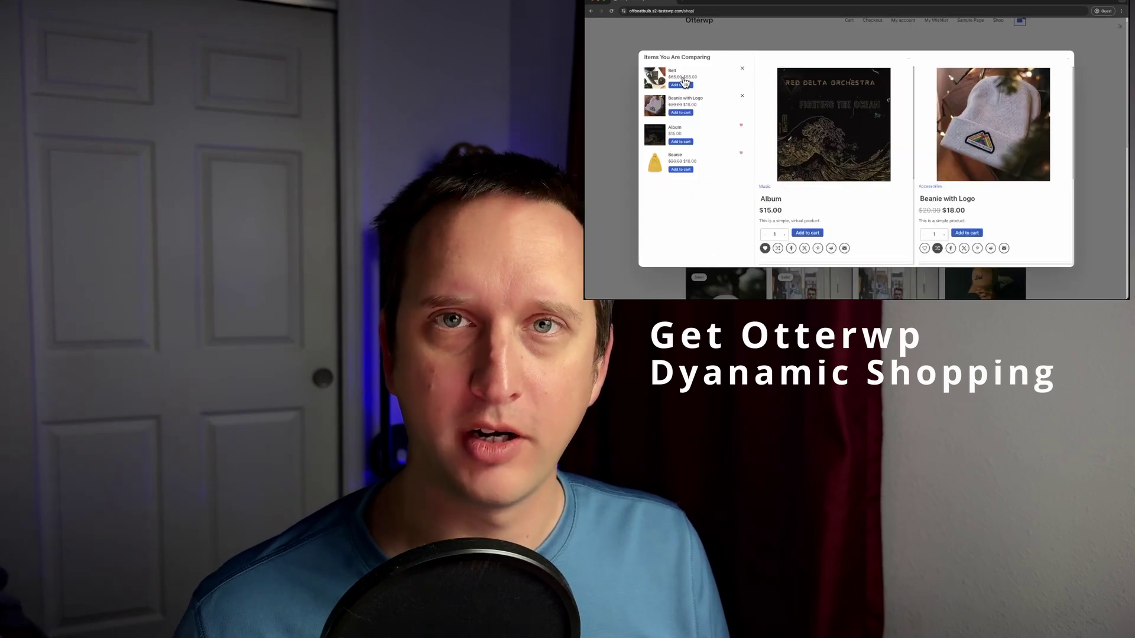
click(1061, 160)
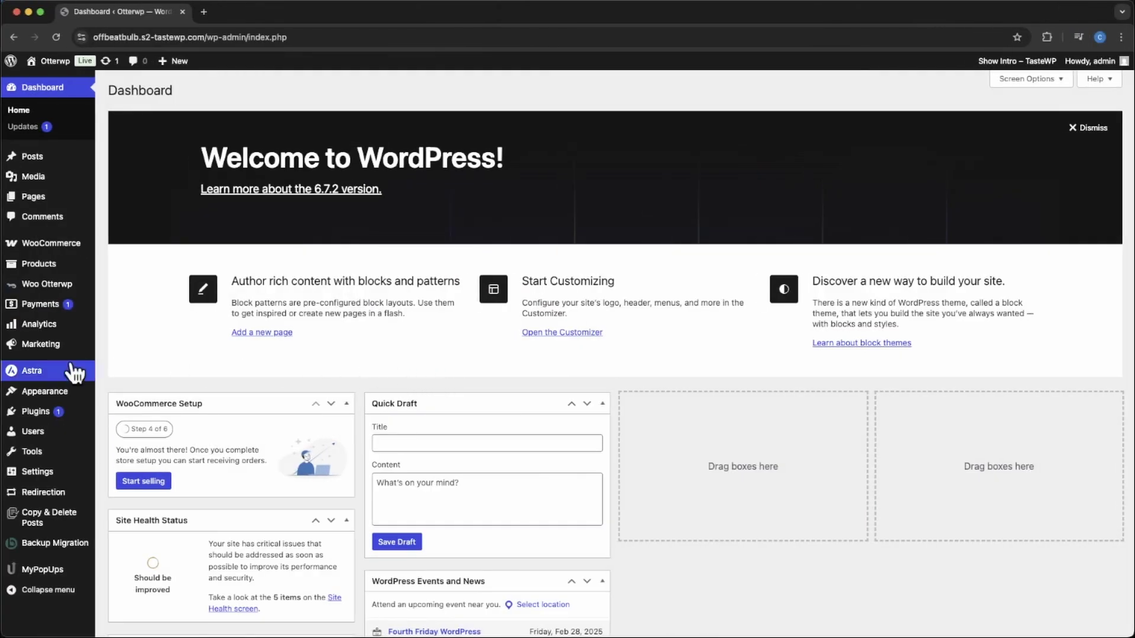
Search the theme directory for 'astra' to confirm Astra is active, then view Installed Plugins.
mouse_move(55, 393)
click(129, 394)
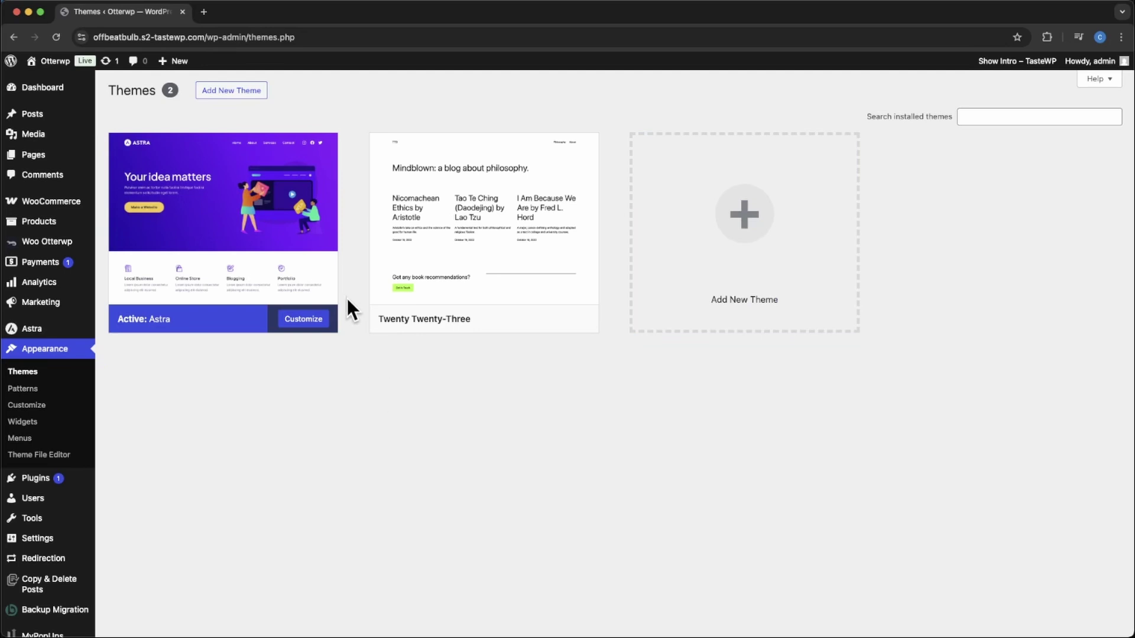
click(240, 98)
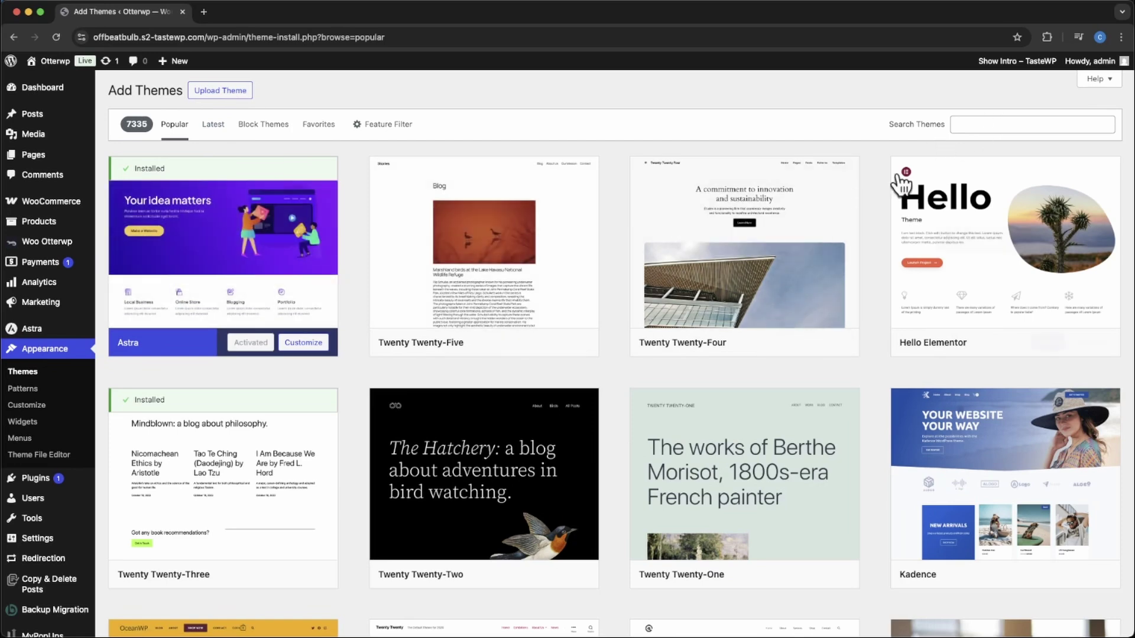
click(969, 124)
text(astra)
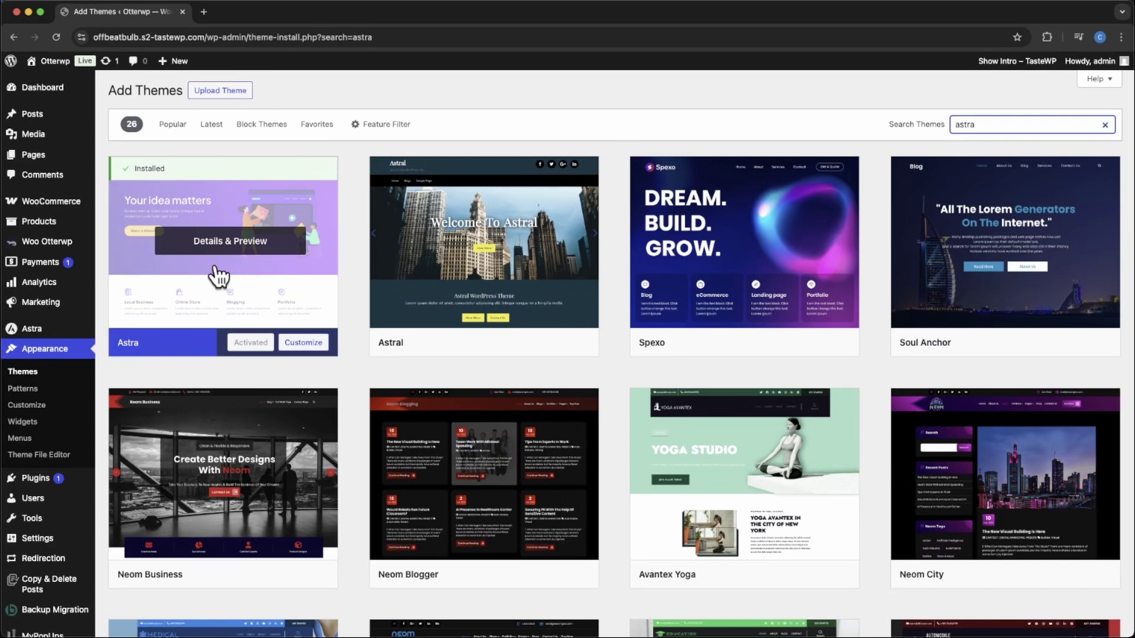
click(37, 479)
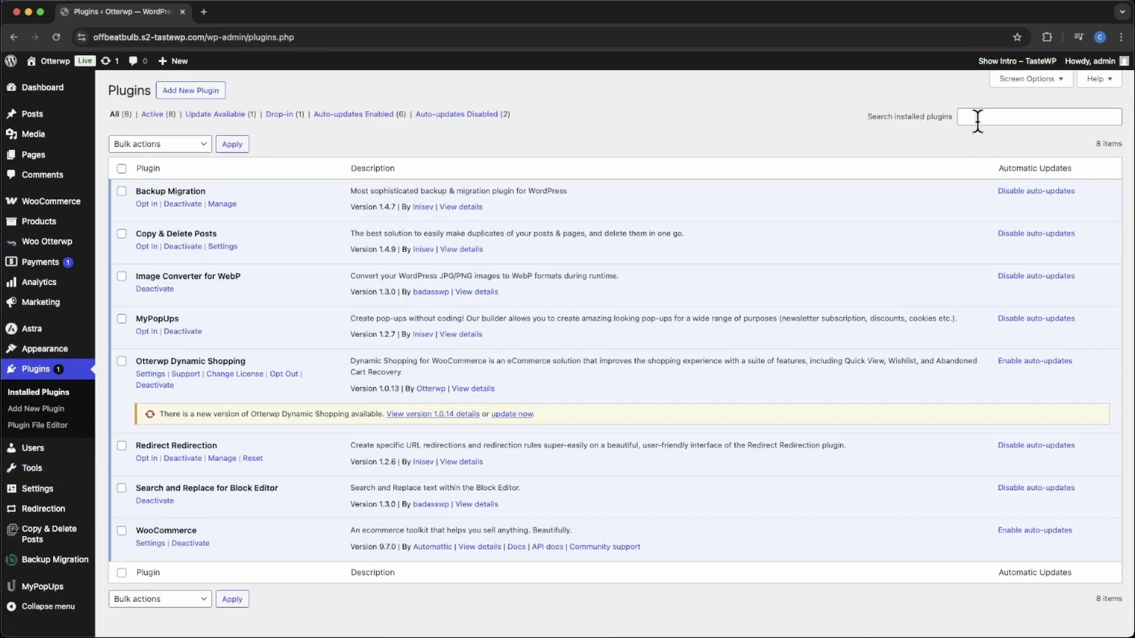
Search installed and available plugins for 'woo', then view the WooCommerce products list.
click(978, 117)
text(woo)
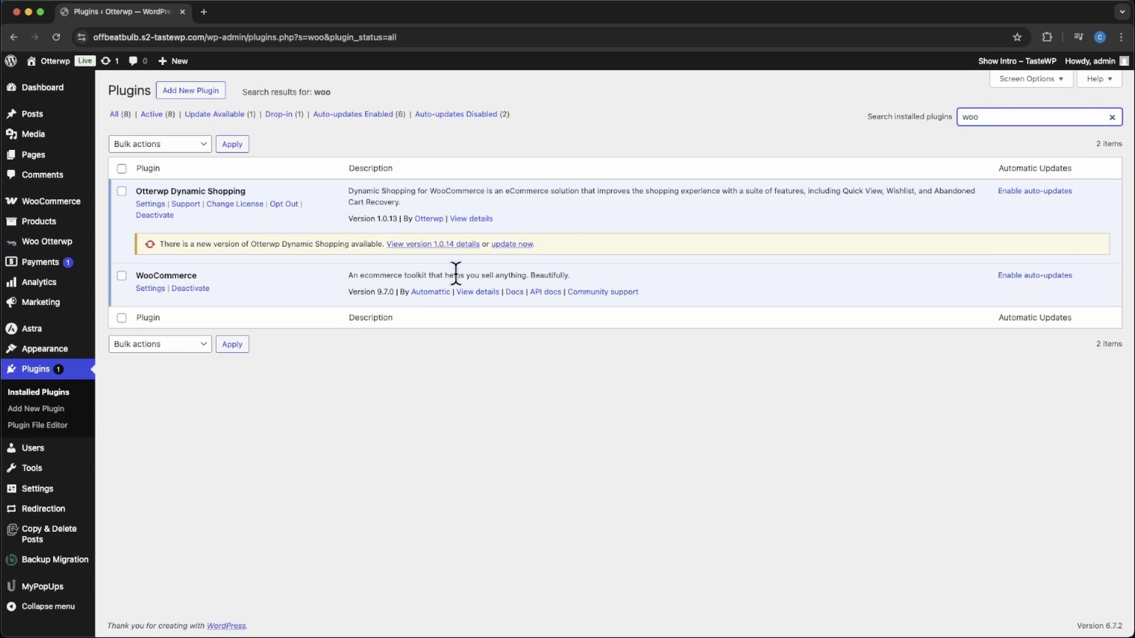
click(200, 93)
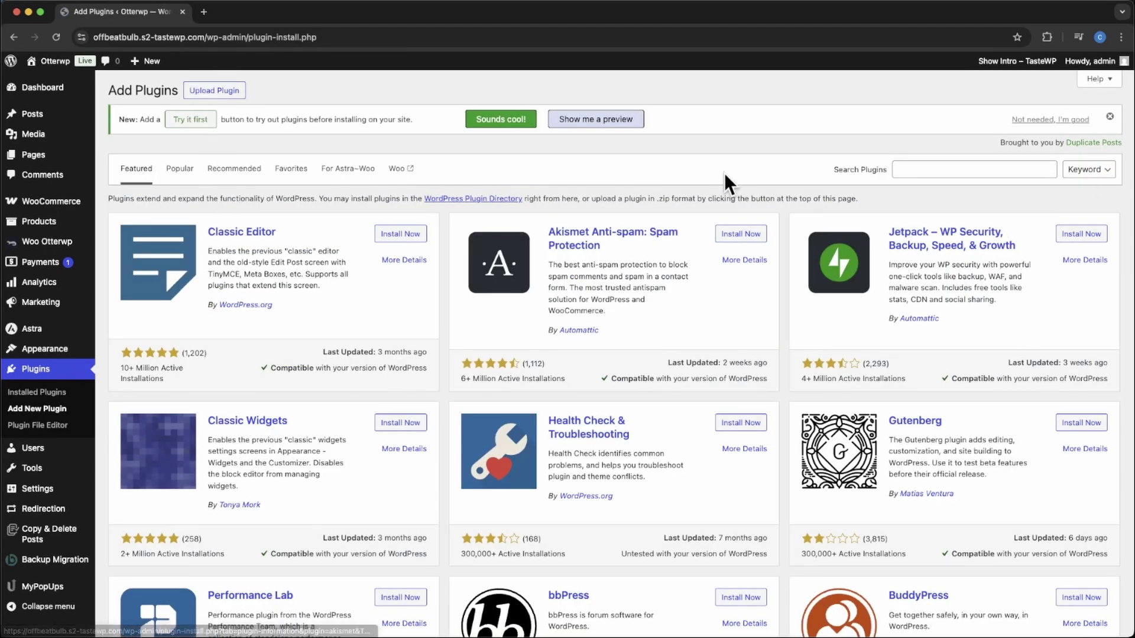
click(958, 171)
text(woo)
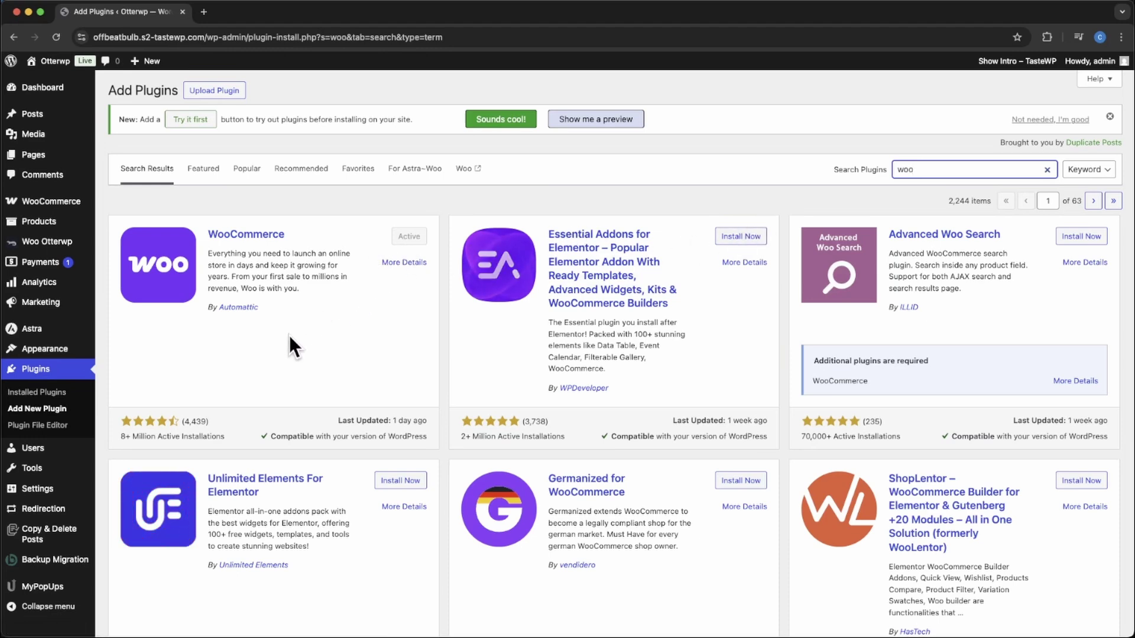
click(32, 223)
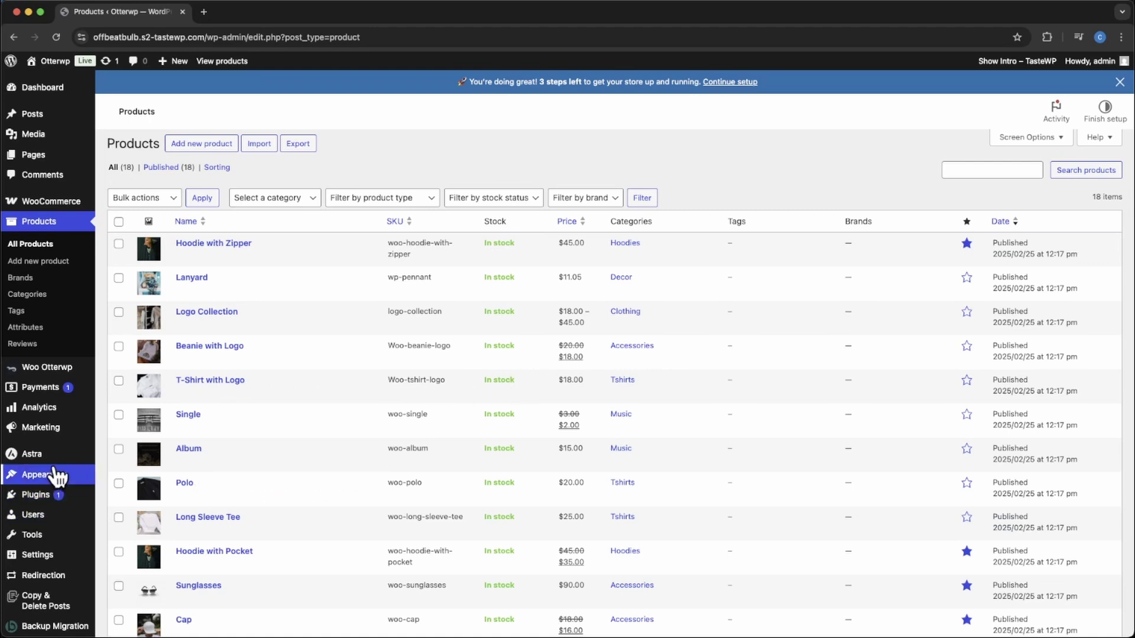
Open Customize > WooCommerce > Single Product and load the Shop page in the preview.
mouse_move(56, 473)
click(139, 518)
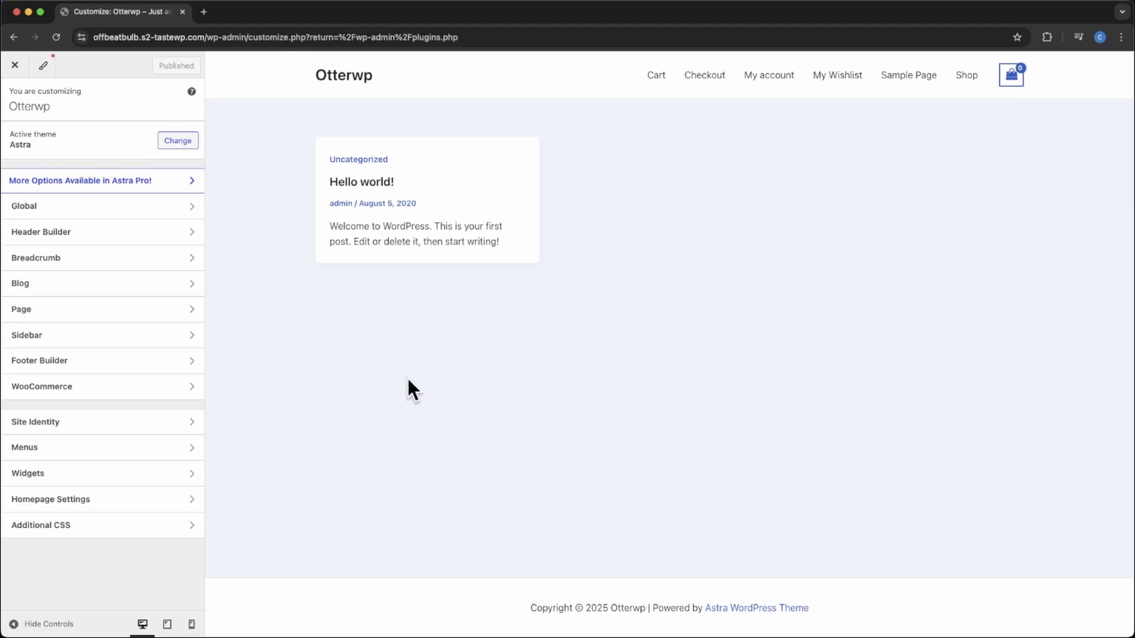
click(66, 385)
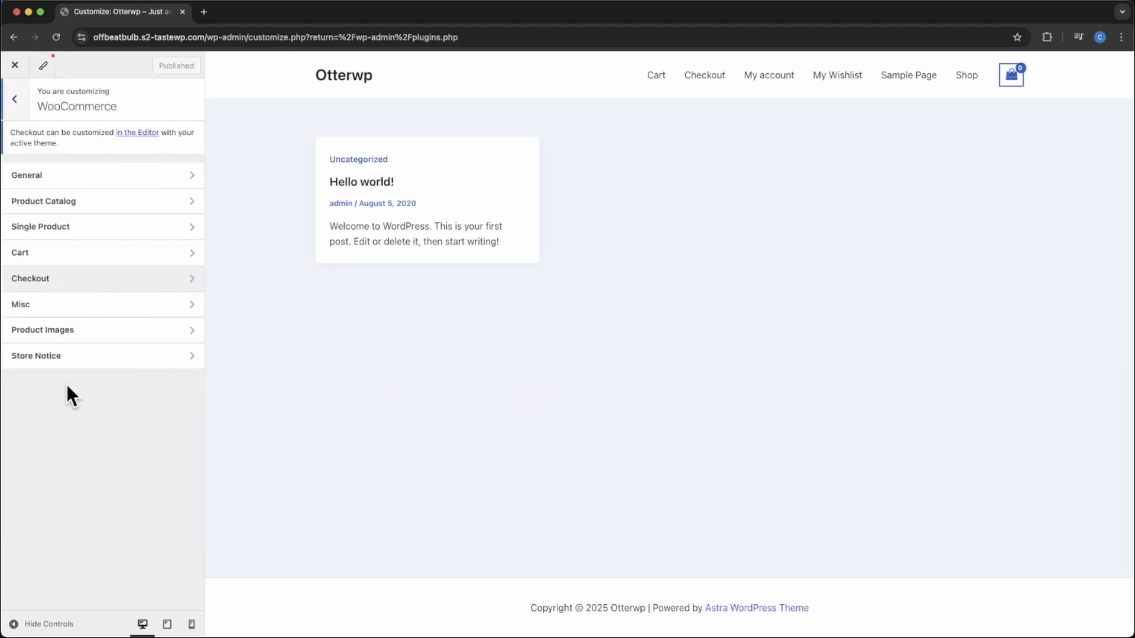
click(70, 228)
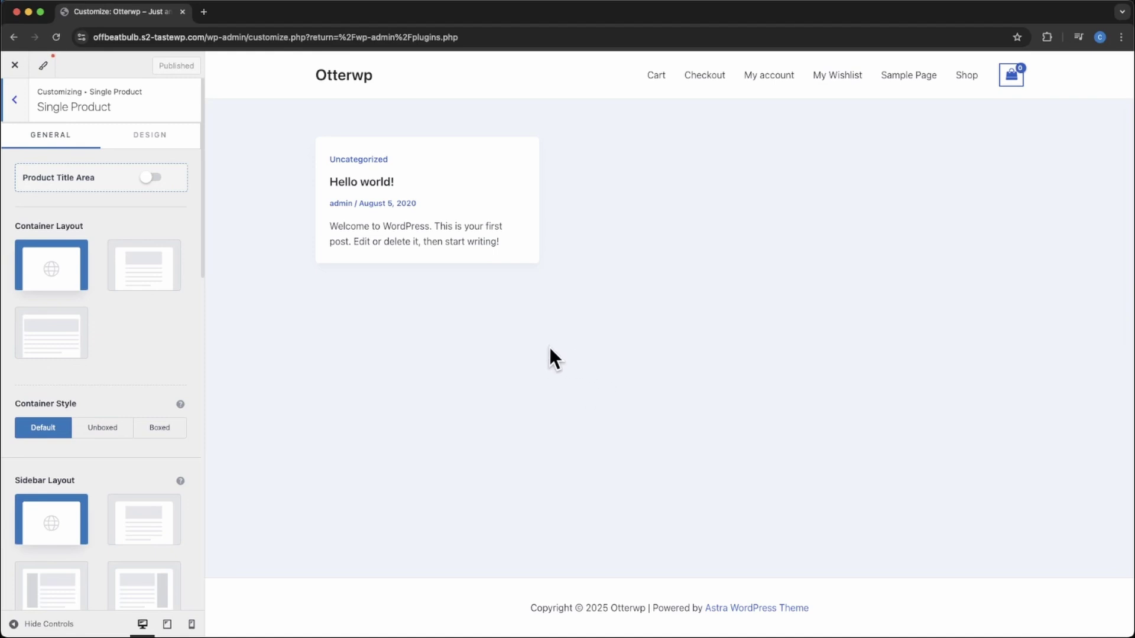
click(966, 76)
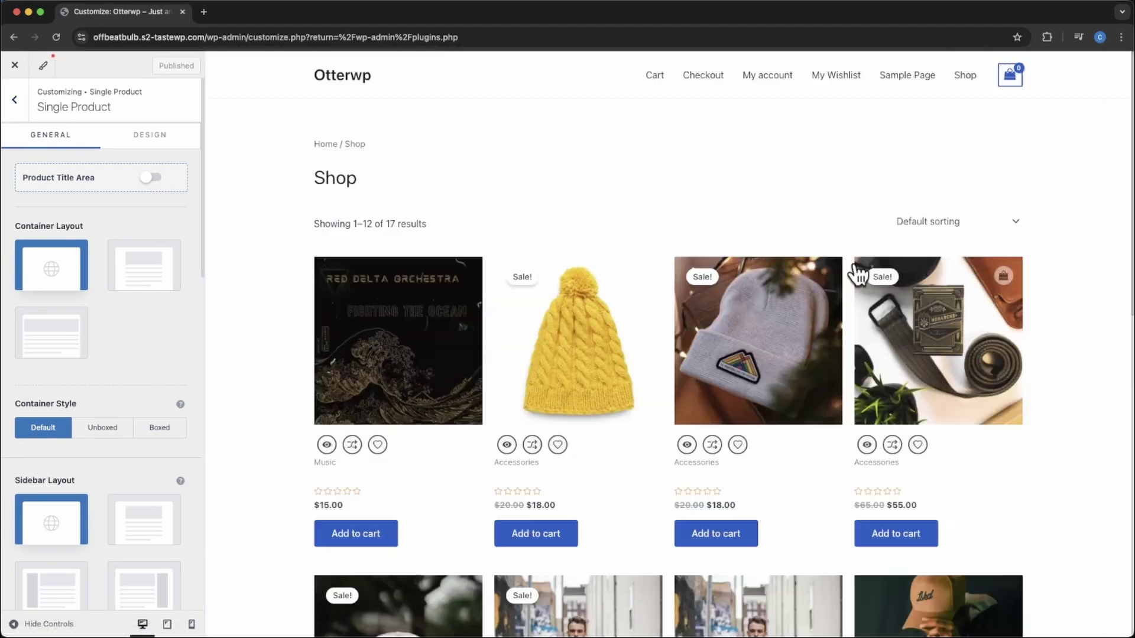
Quick-view the yellow Beanie, close it, and open its product page in the preview.
scroll(810, 342, down, 3)
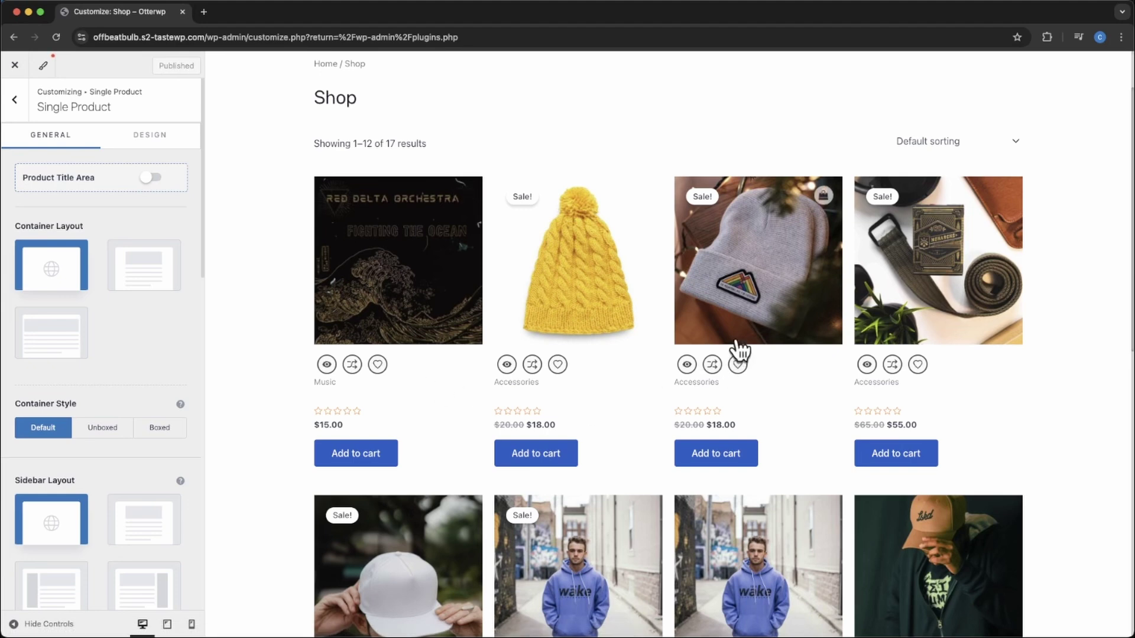
click(507, 365)
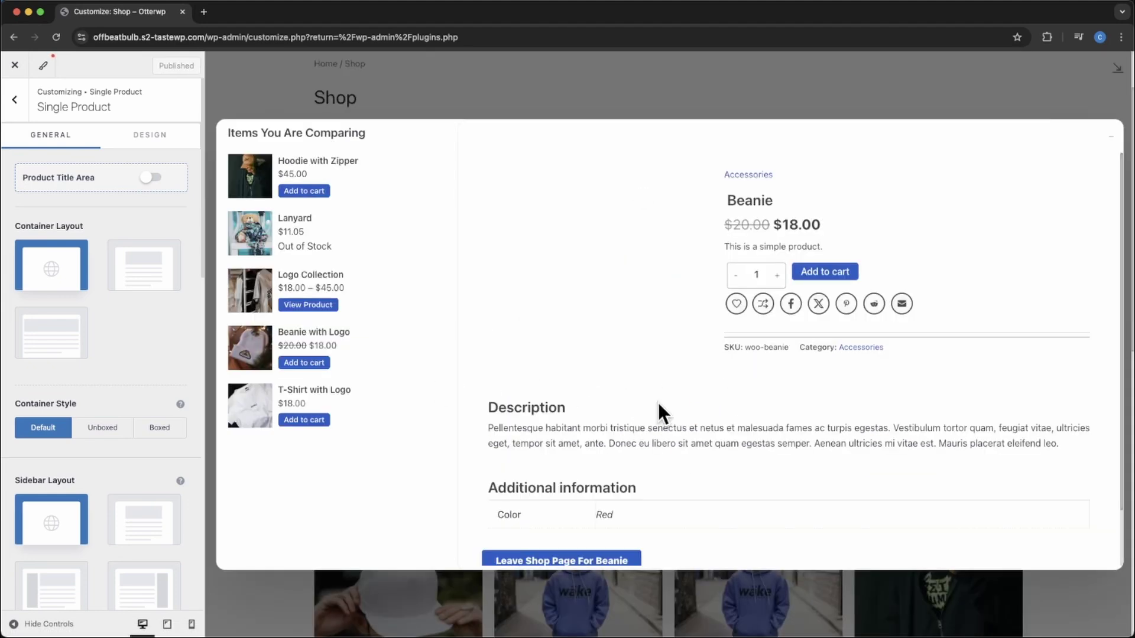
click(1114, 138)
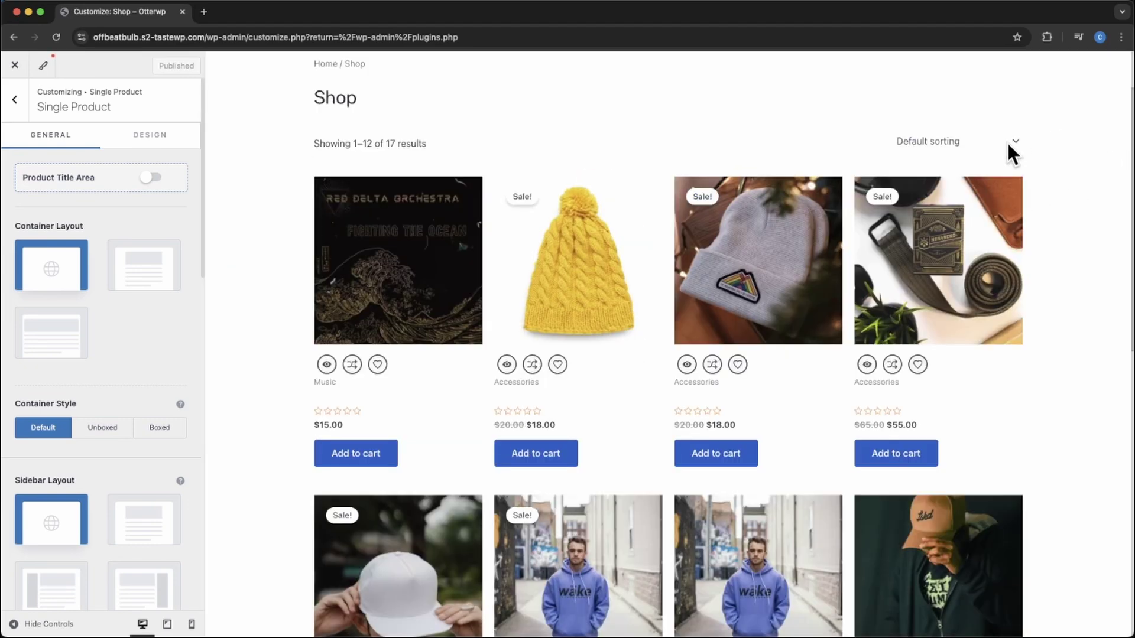
click(560, 311)
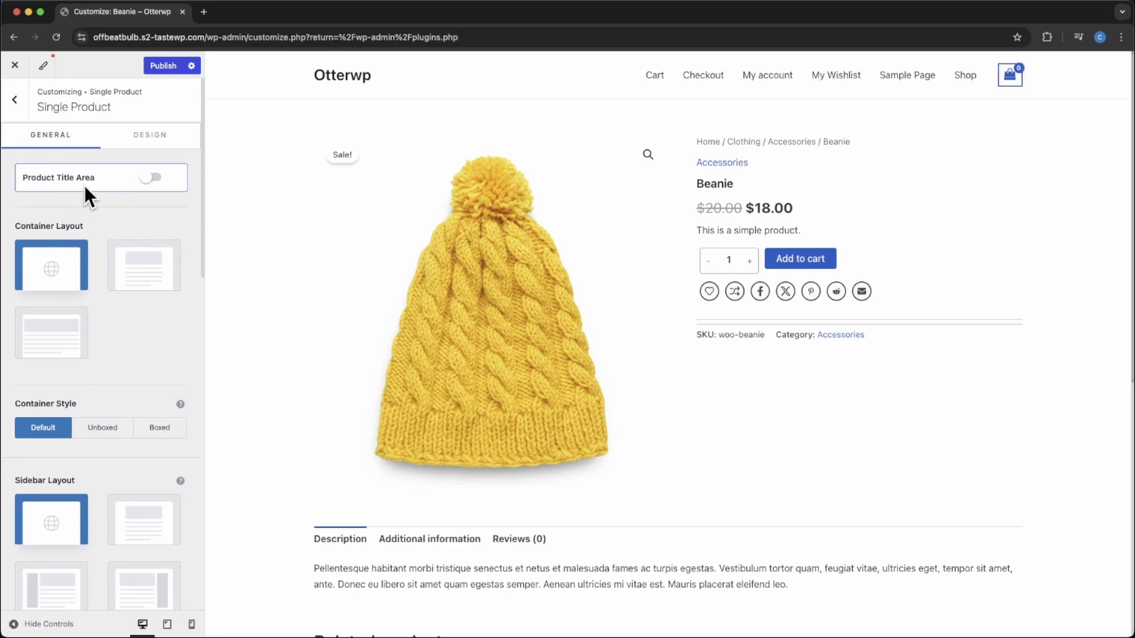
Toggle Product Title Area on and off, and set Container Layout to Normal after trying Full Width.
click(155, 178)
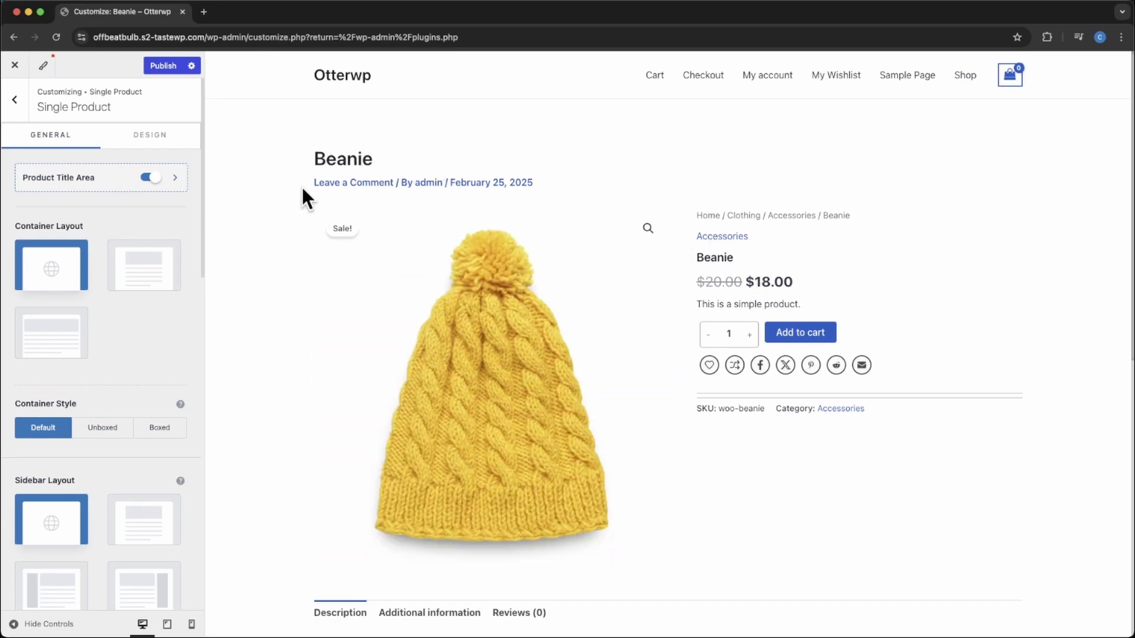
click(155, 179)
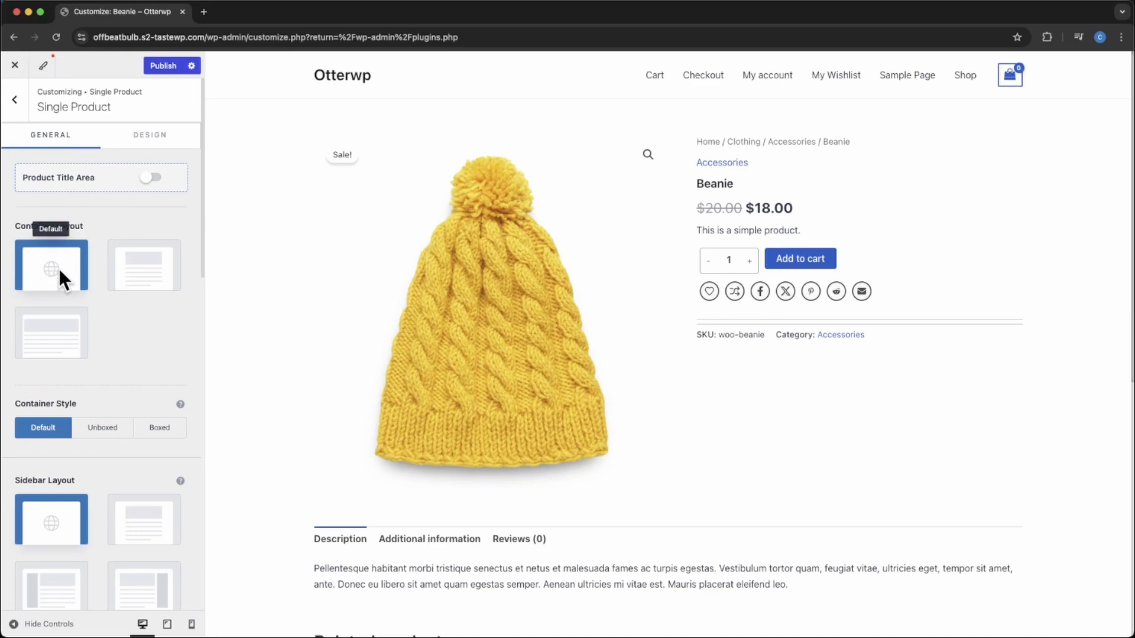
click(139, 270)
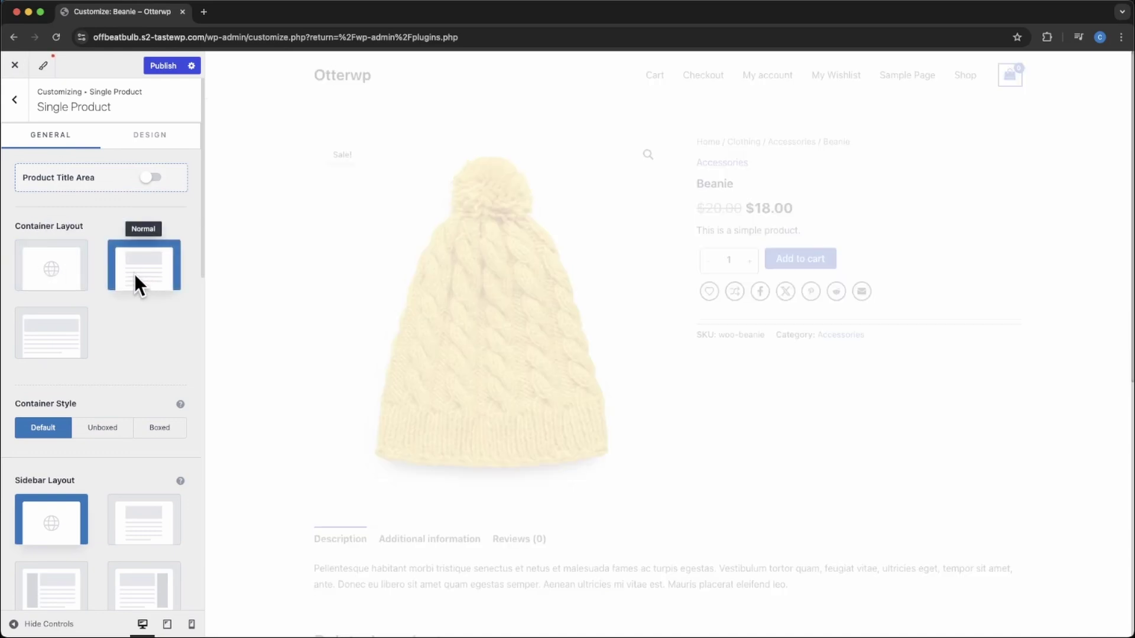
click(62, 340)
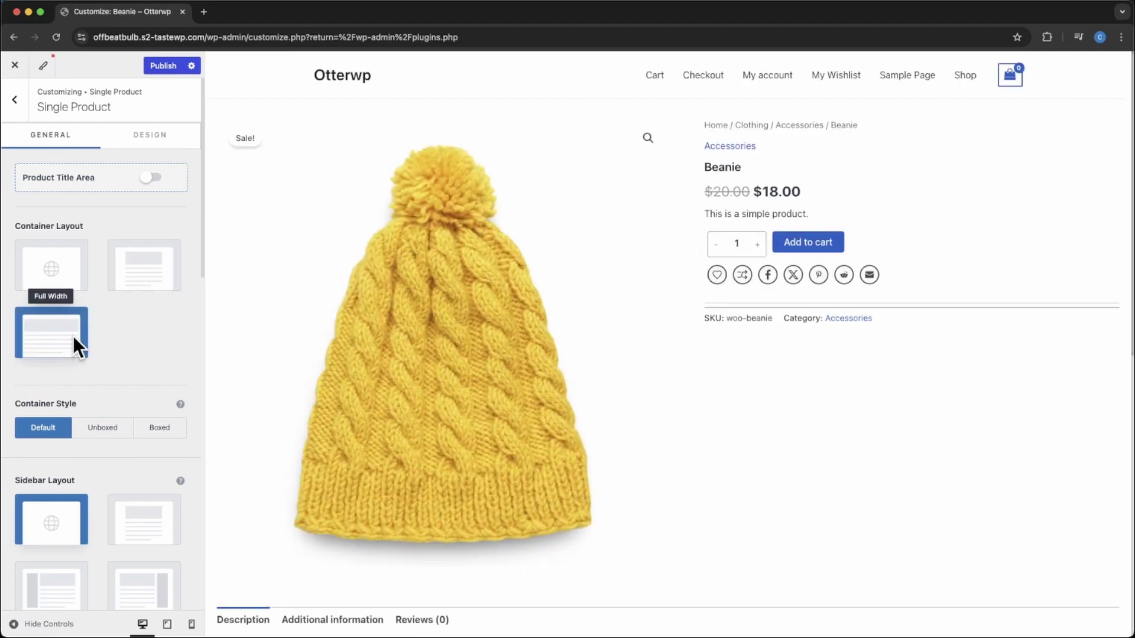
click(144, 265)
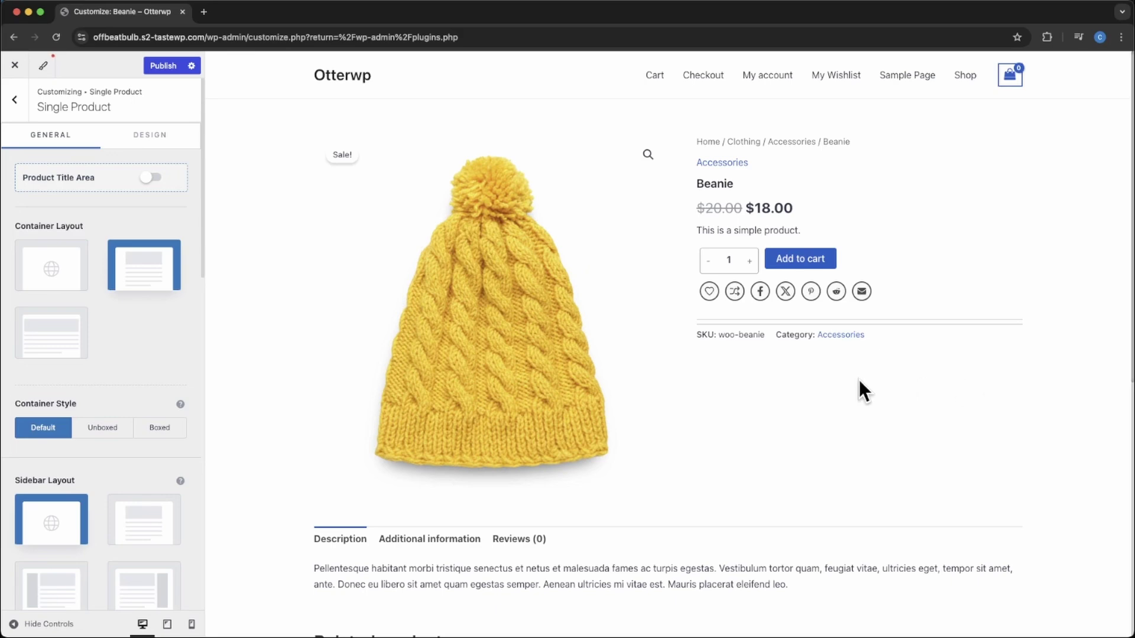
scroll(122, 374, down, 2)
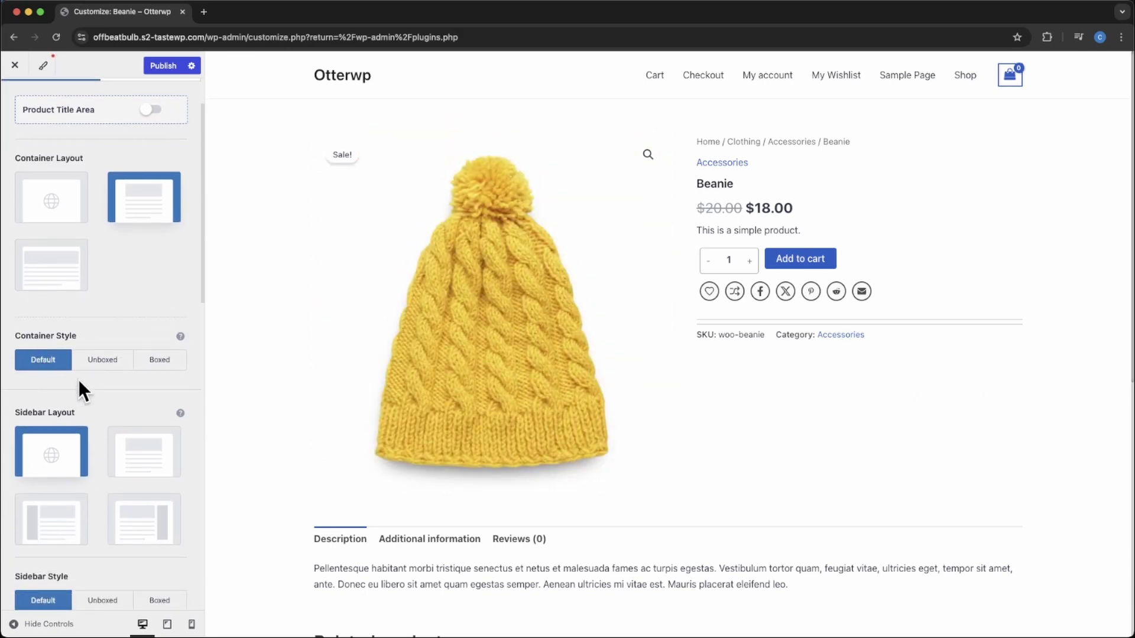
click(103, 365)
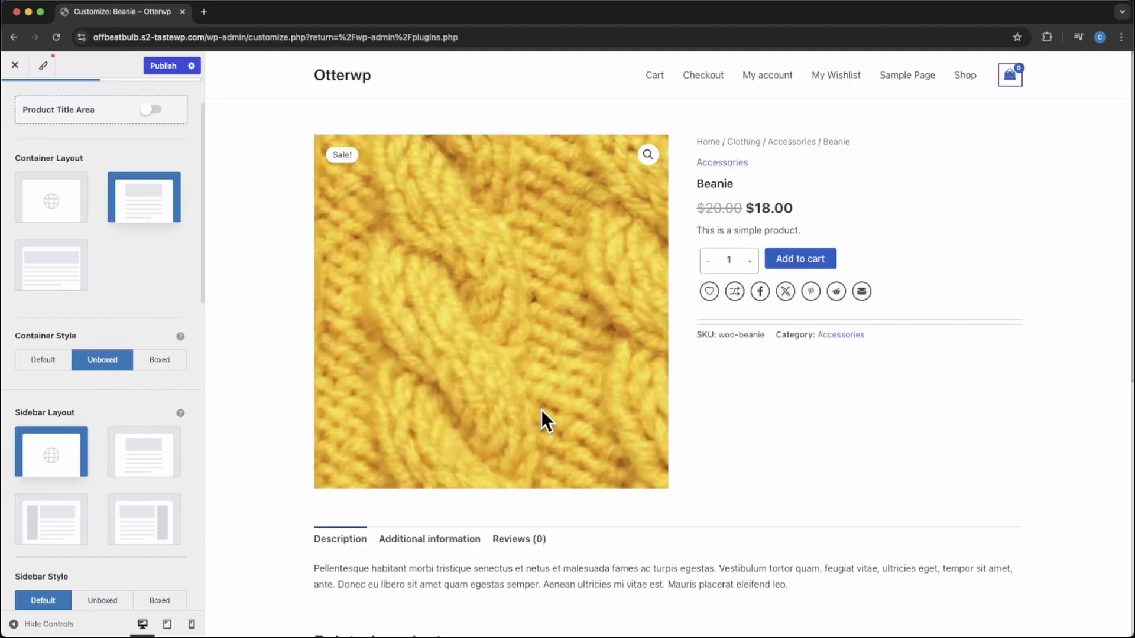
click(163, 362)
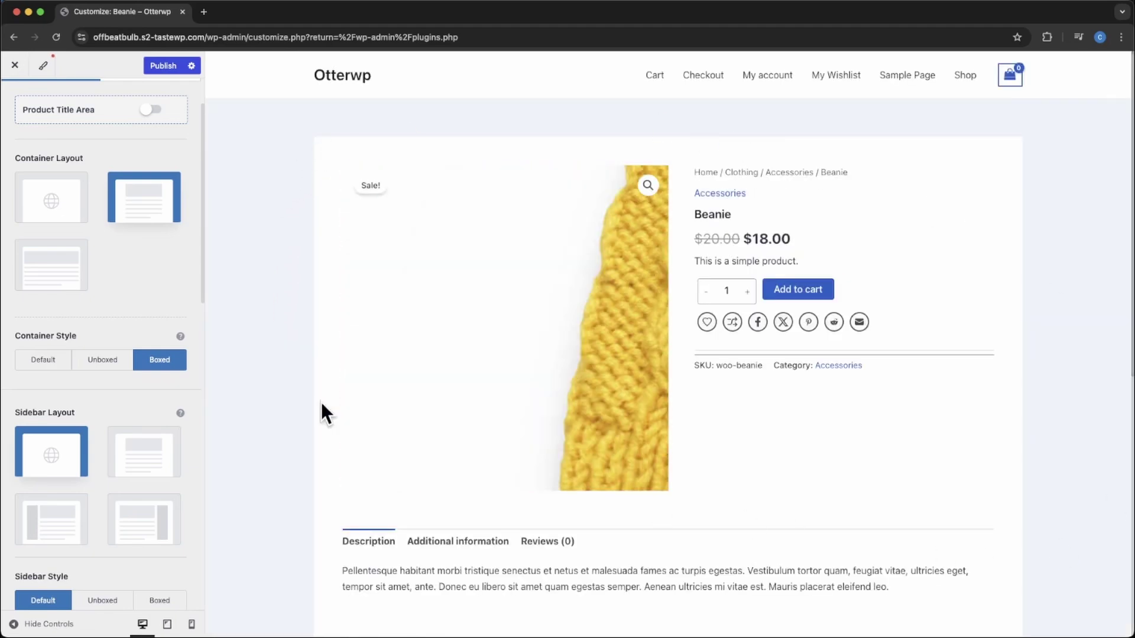
scroll(249, 459, down, 3)
scroll(248, 465, down, 5)
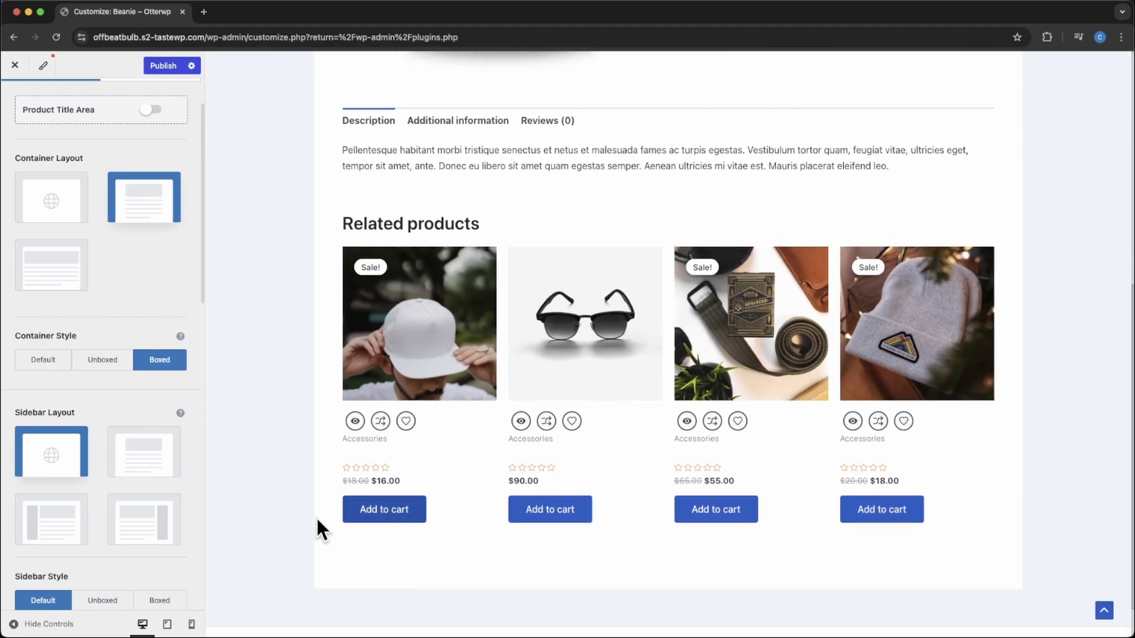
scroll(251, 524, up, 8)
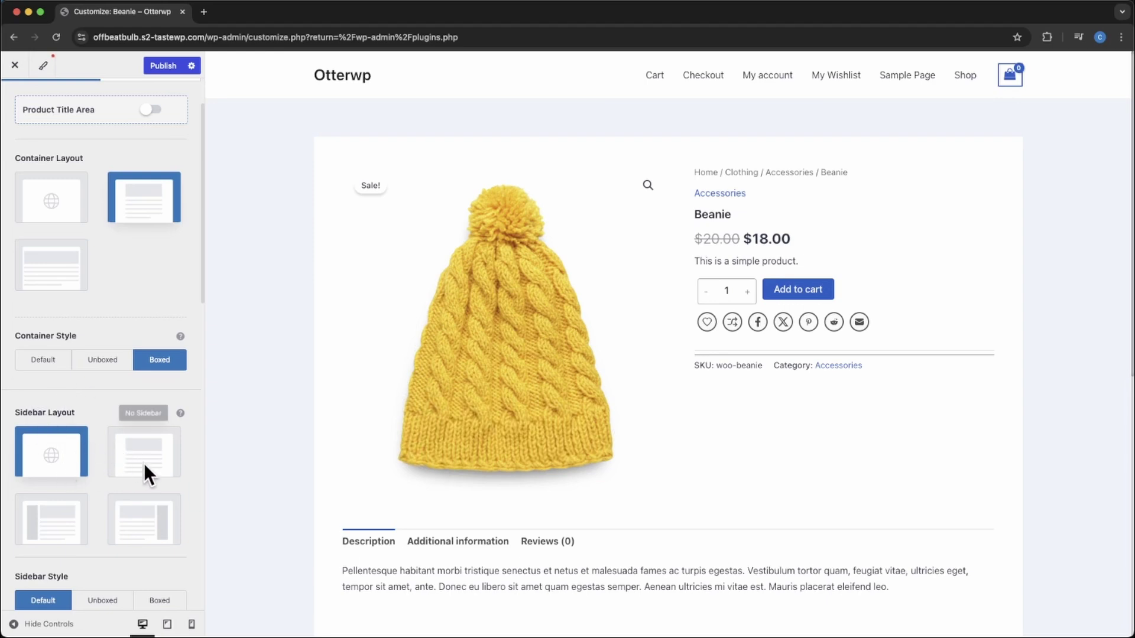
click(65, 507)
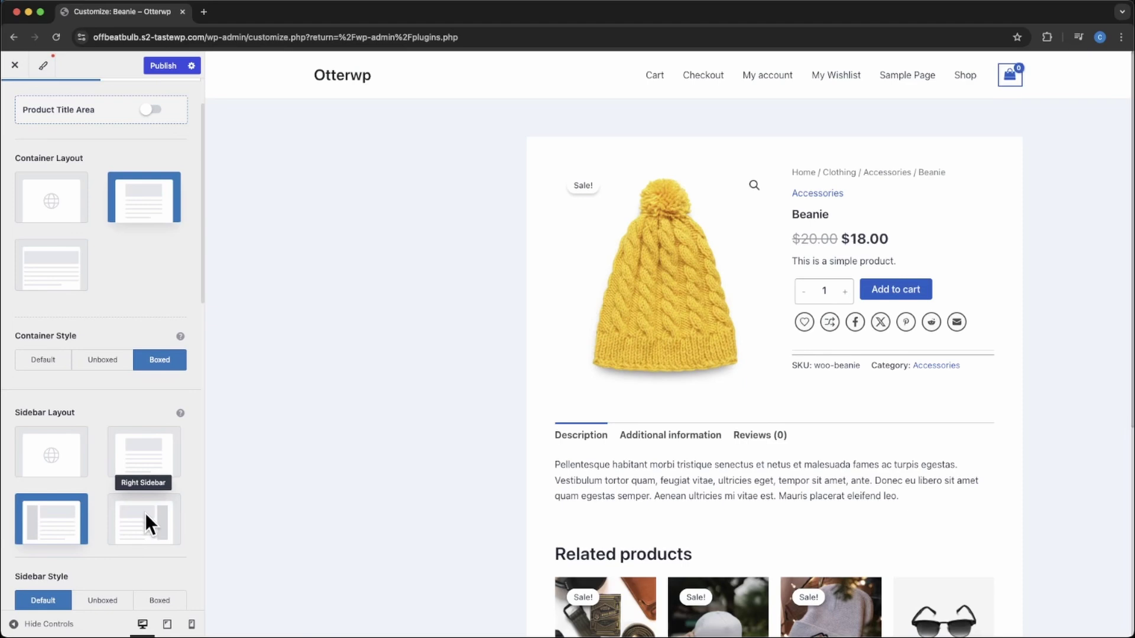
click(145, 513)
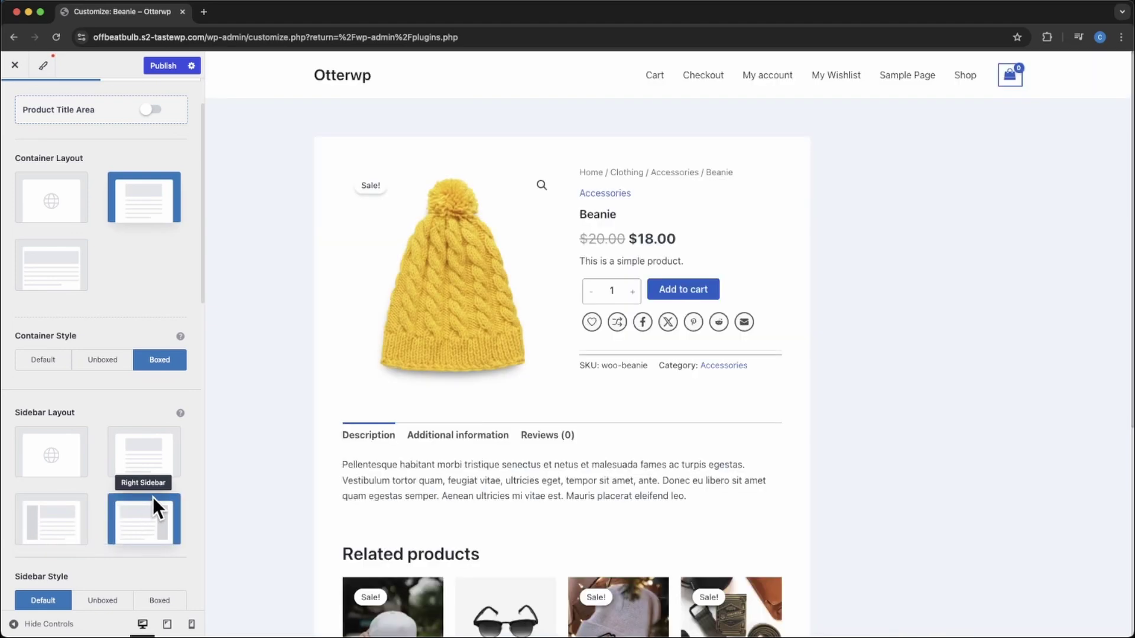
click(157, 461)
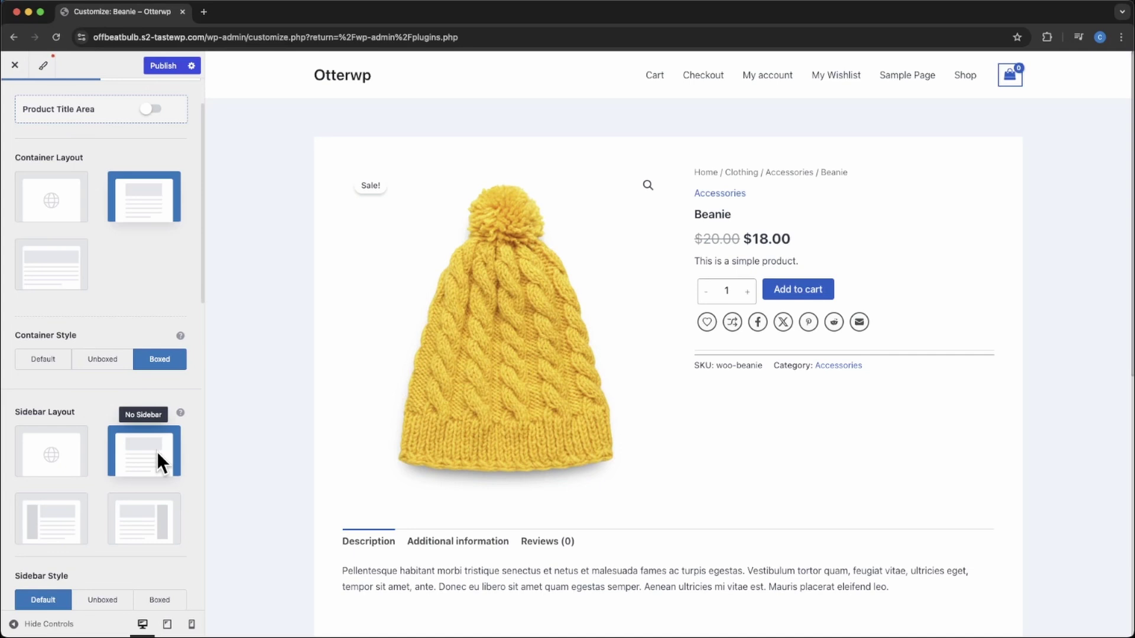
scroll(158, 451, down, 8)
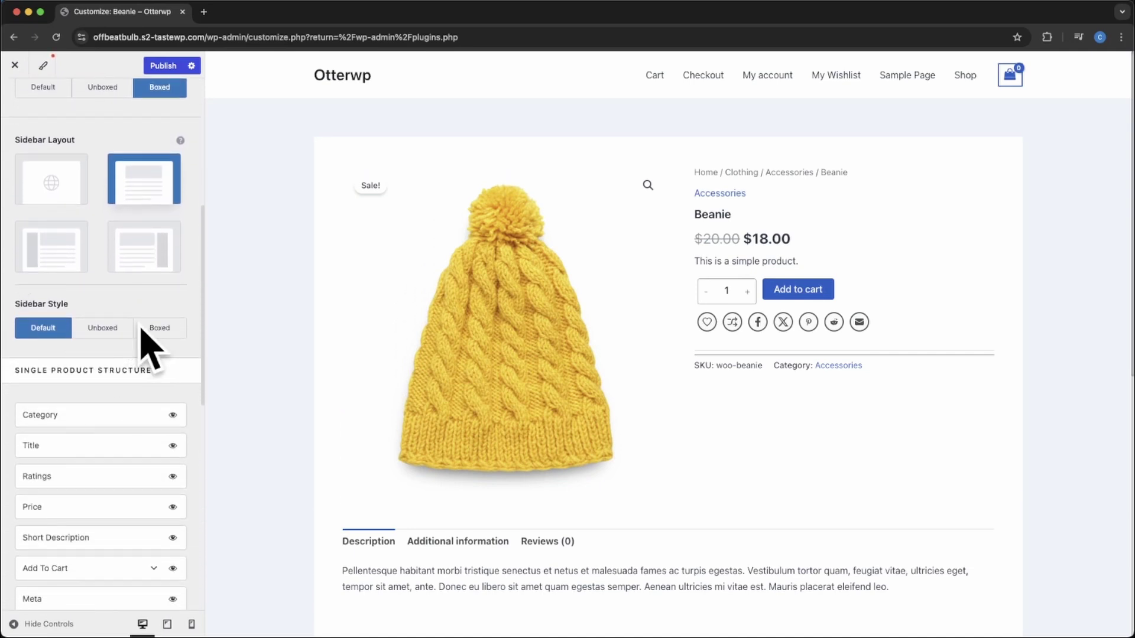
click(104, 260)
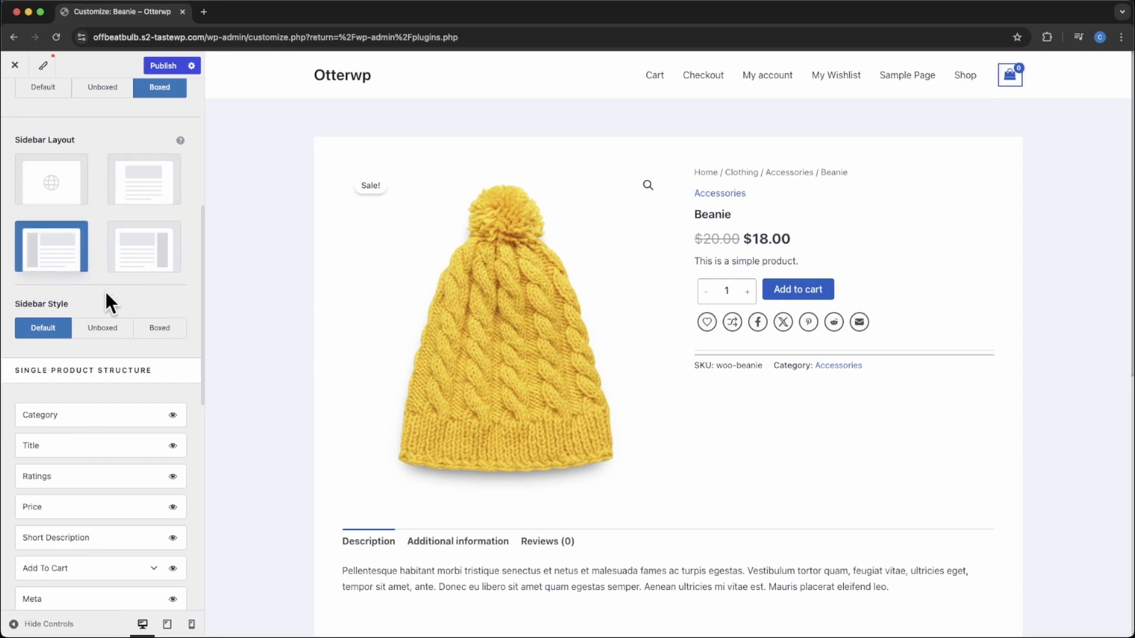
click(109, 331)
click(172, 331)
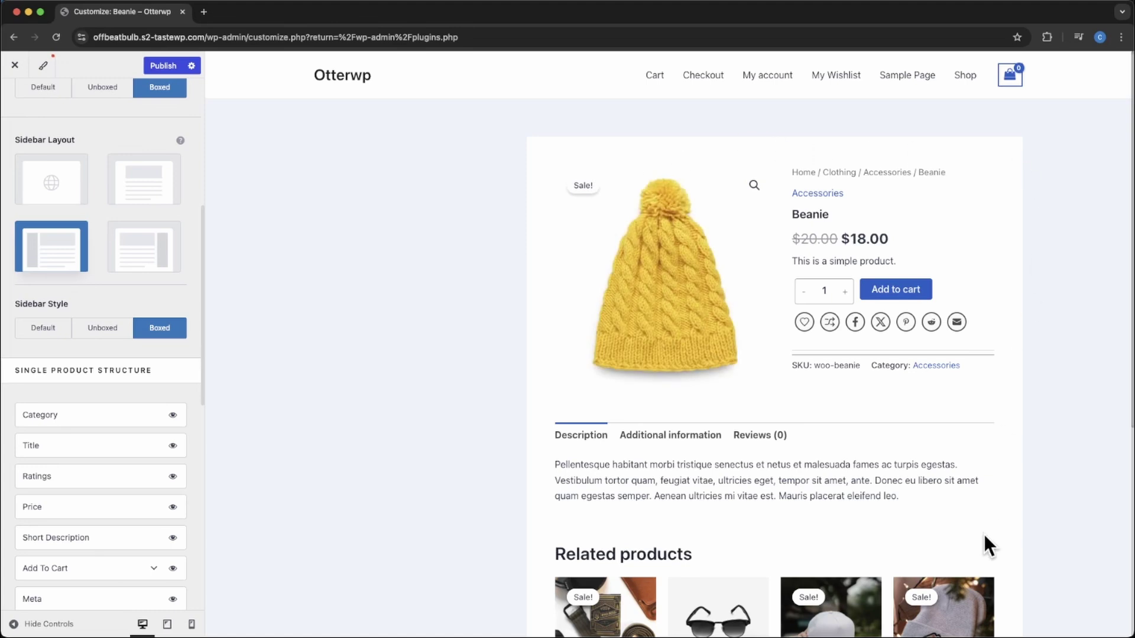
click(42, 331)
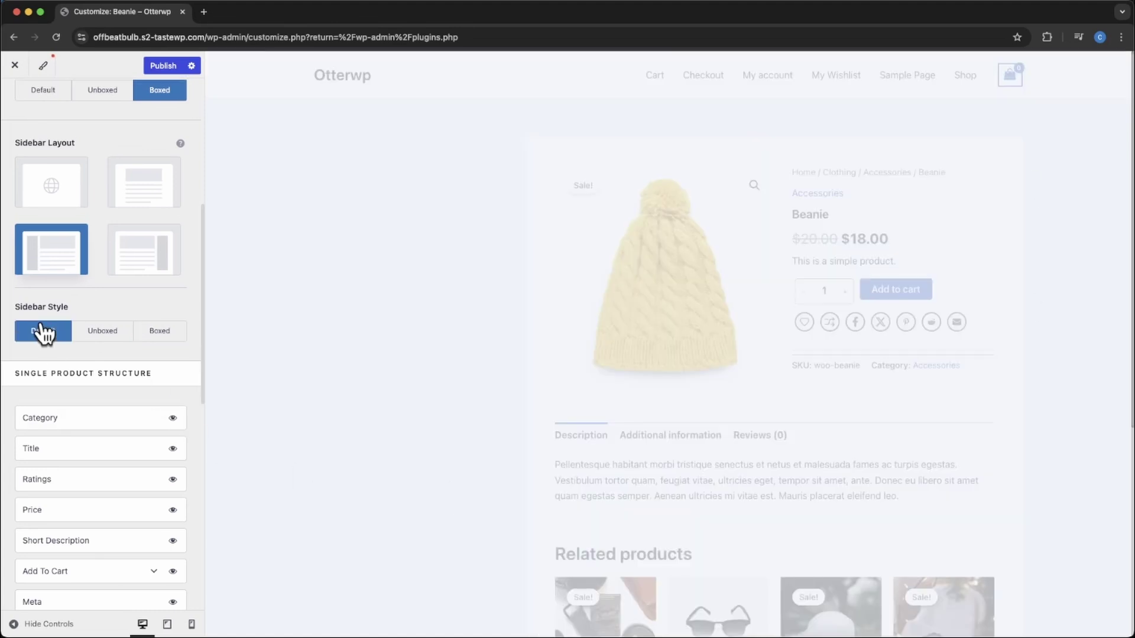
scroll(97, 371, down, 1)
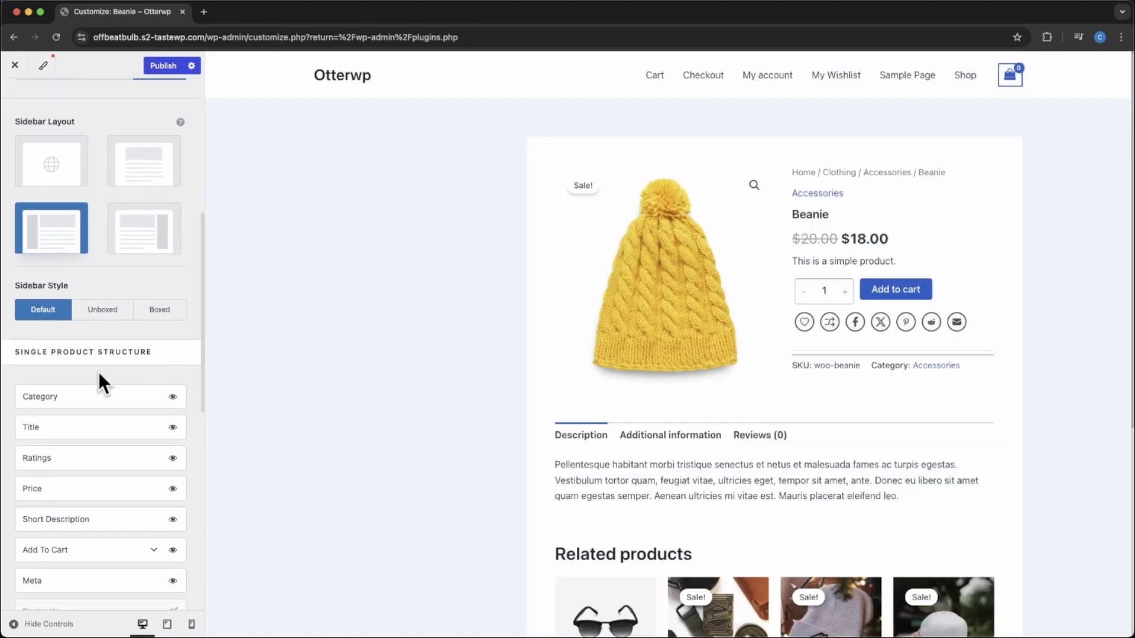
click(141, 174)
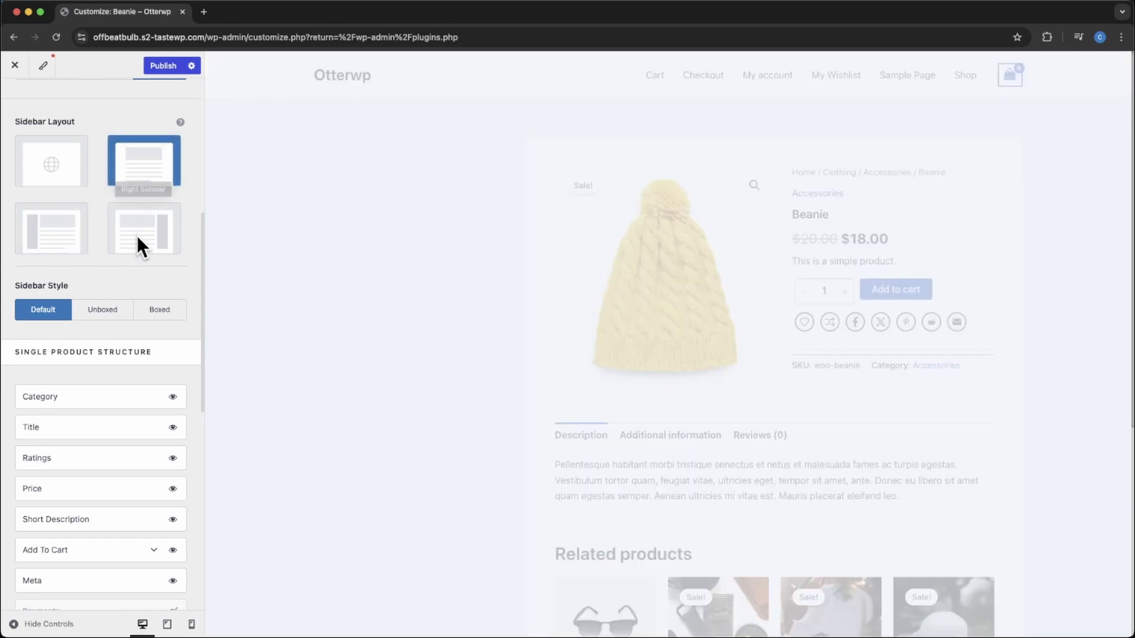
scroll(102, 492, down, 4)
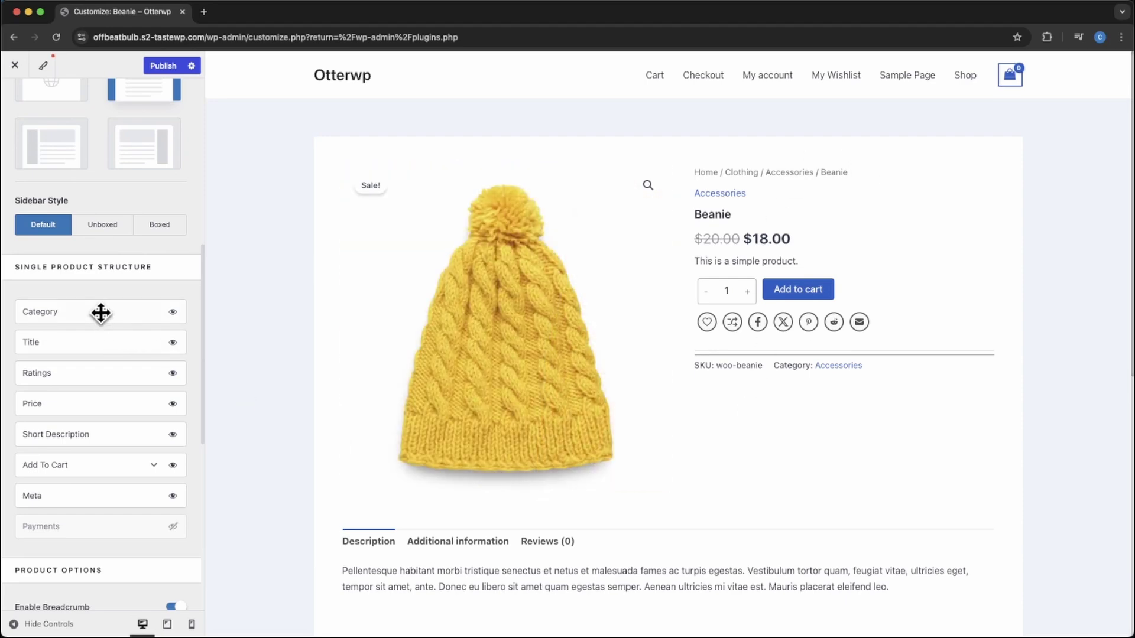
Move Category below Title and enable Payments in the Single Product Structure.
drag(101, 312, 106, 347)
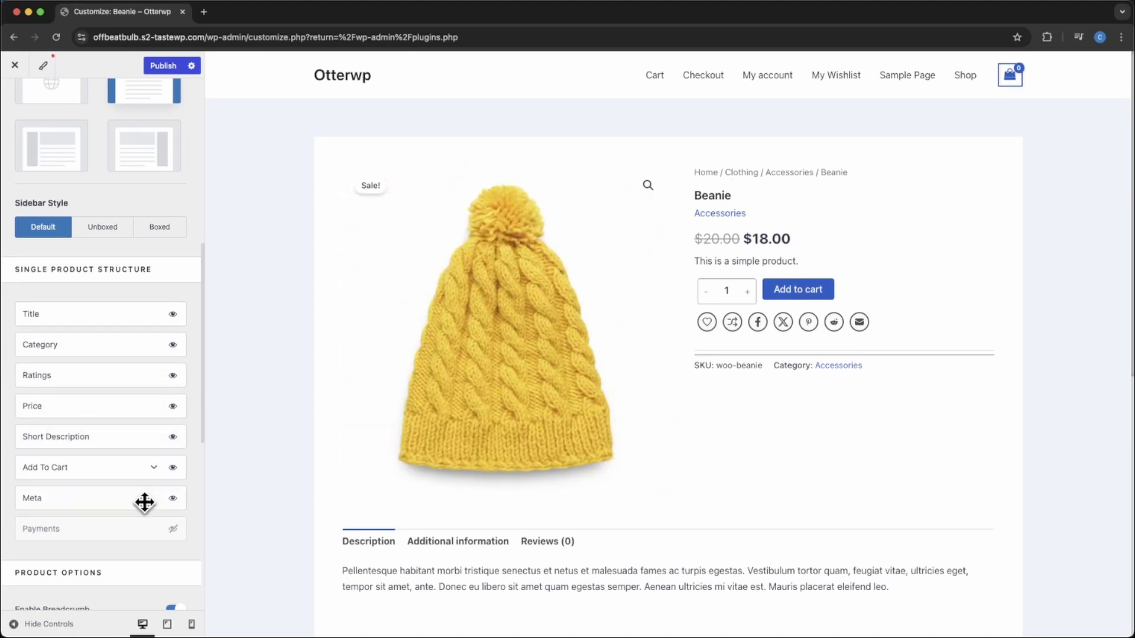
click(172, 529)
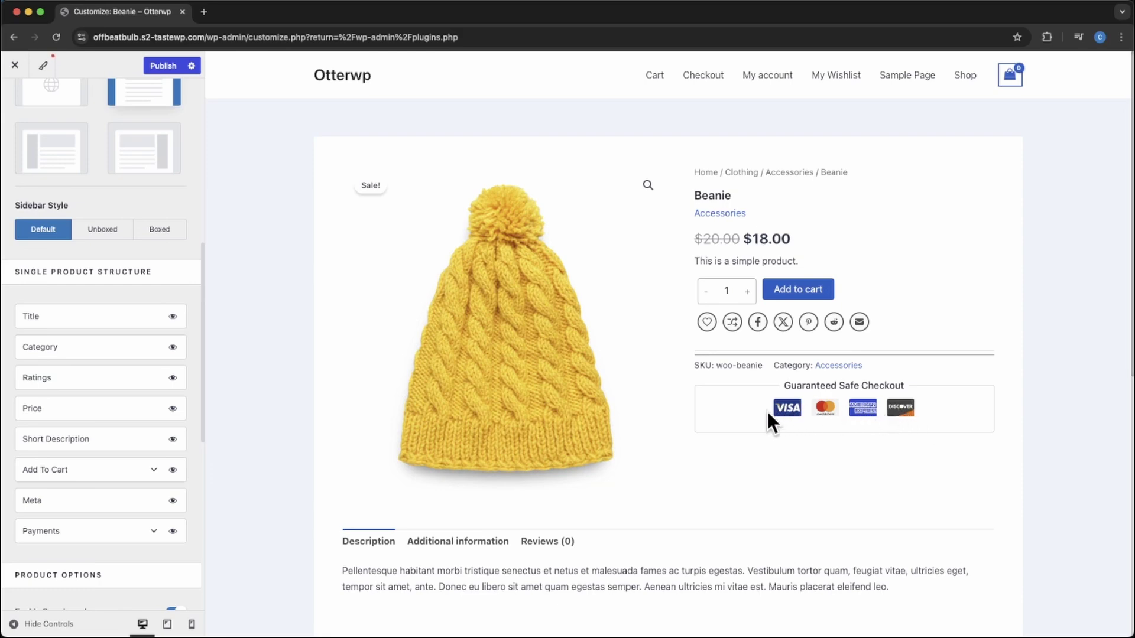
Expand Payments and set the icon colours to Grayscale, then back to Default.
scroll(177, 510, down, 3)
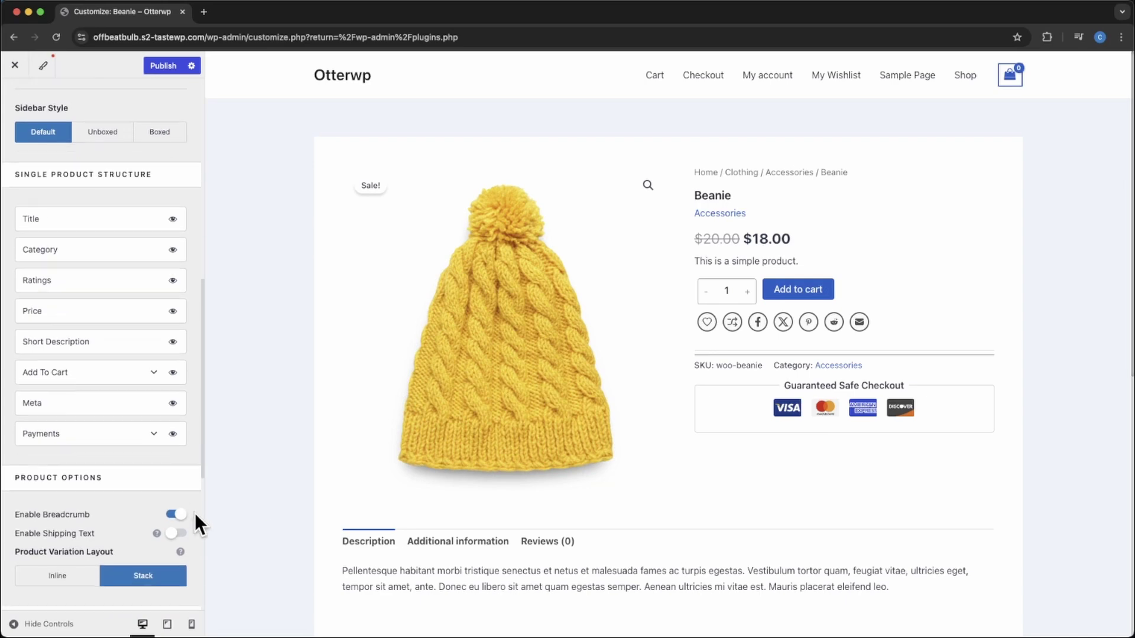
click(155, 395)
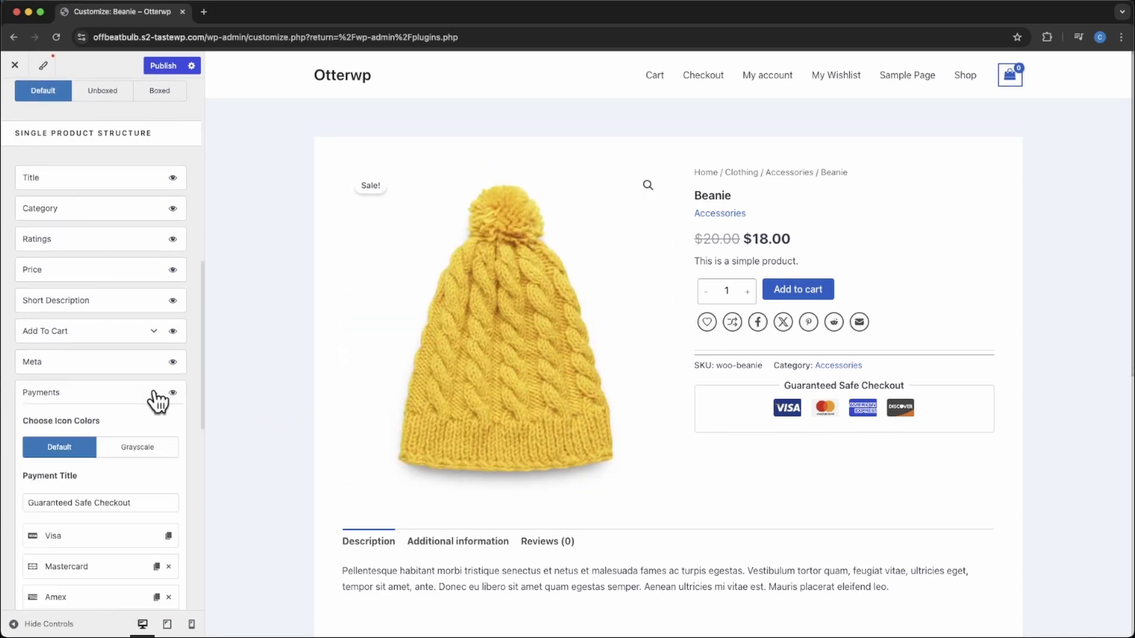
scroll(134, 423, down, 3)
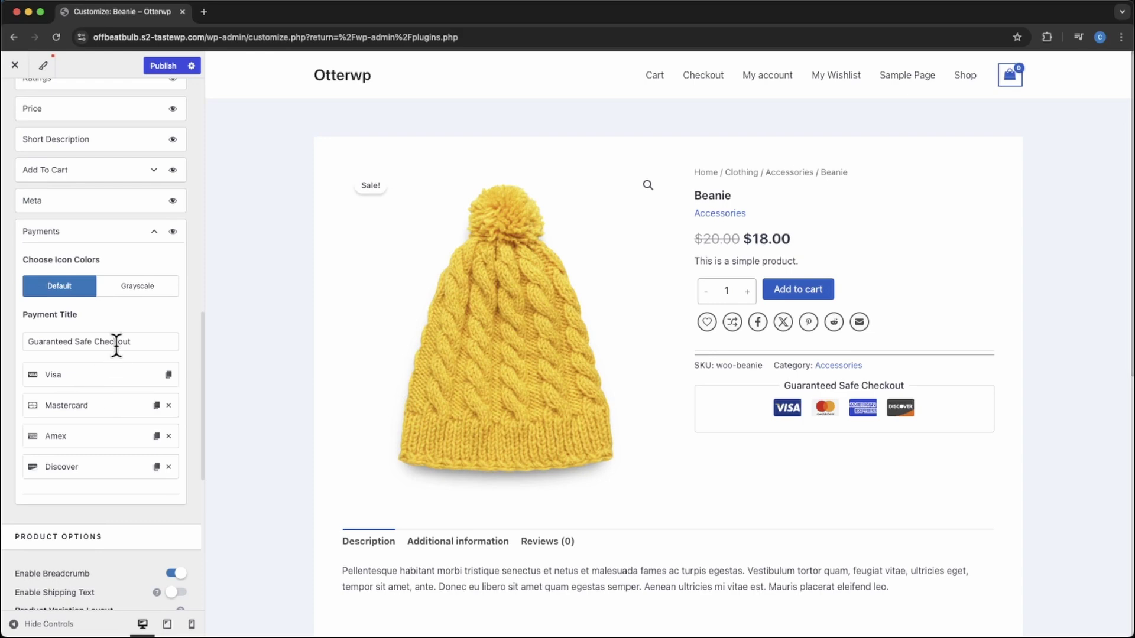
click(145, 290)
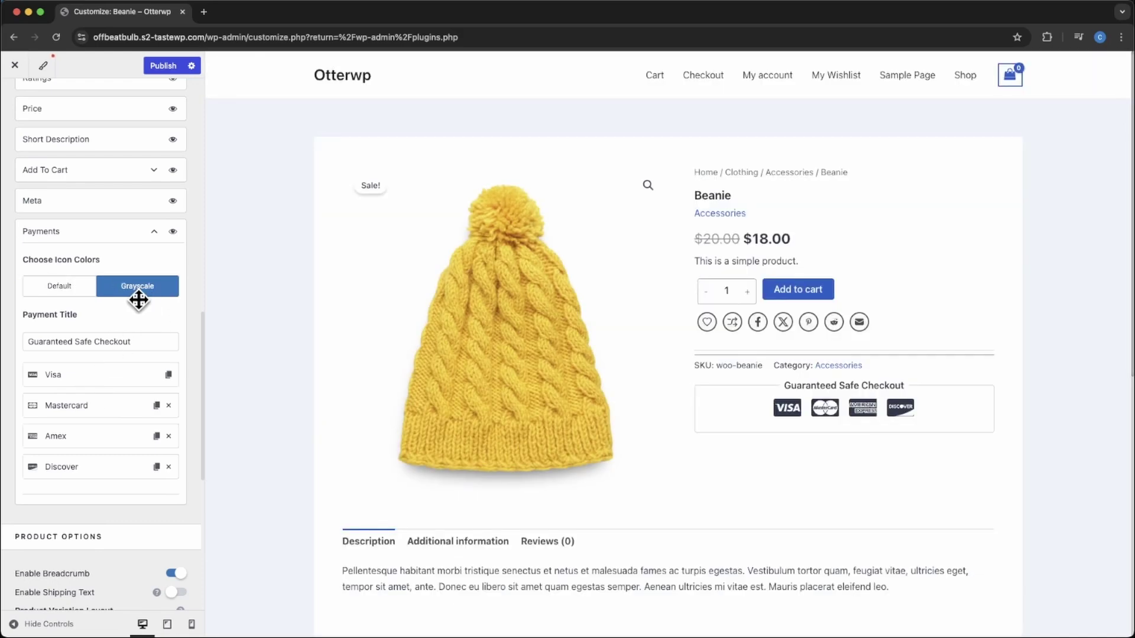
click(76, 290)
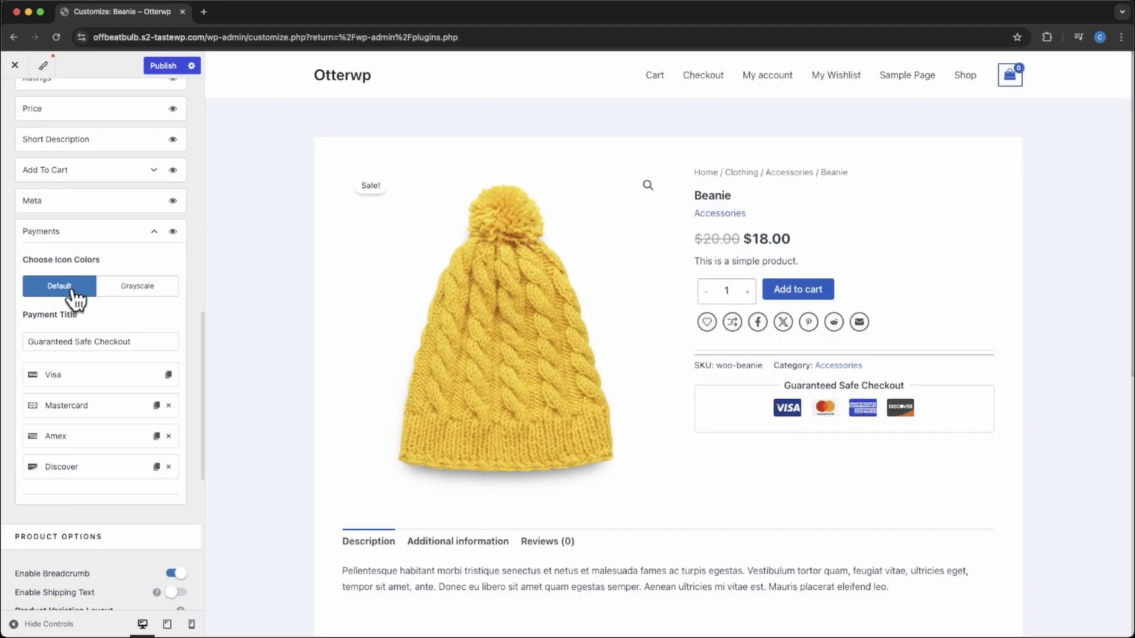
scroll(74, 306, down, 5)
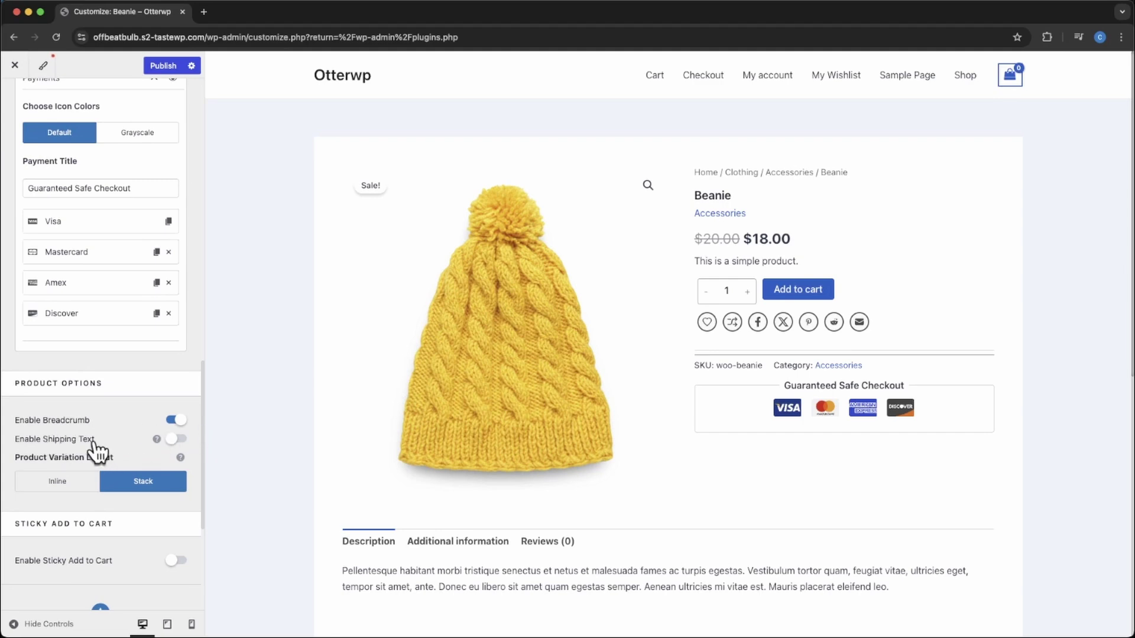
Enable the shipping text and keep the Stack variation layout after trying Inline.
click(174, 440)
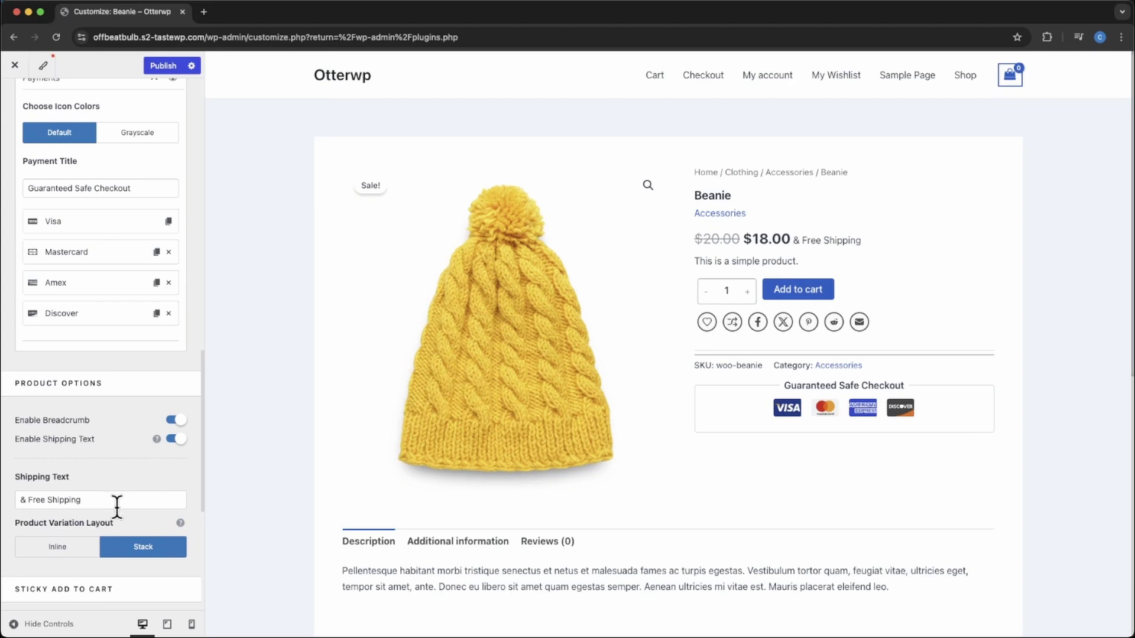
scroll(95, 526, down, 1)
click(69, 525)
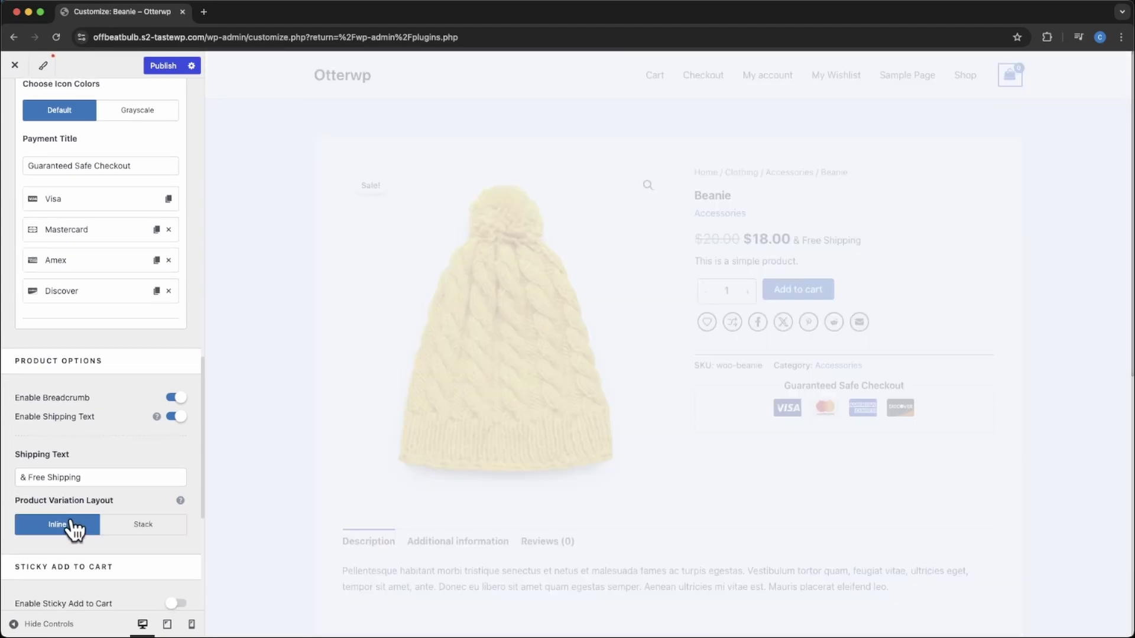
click(150, 532)
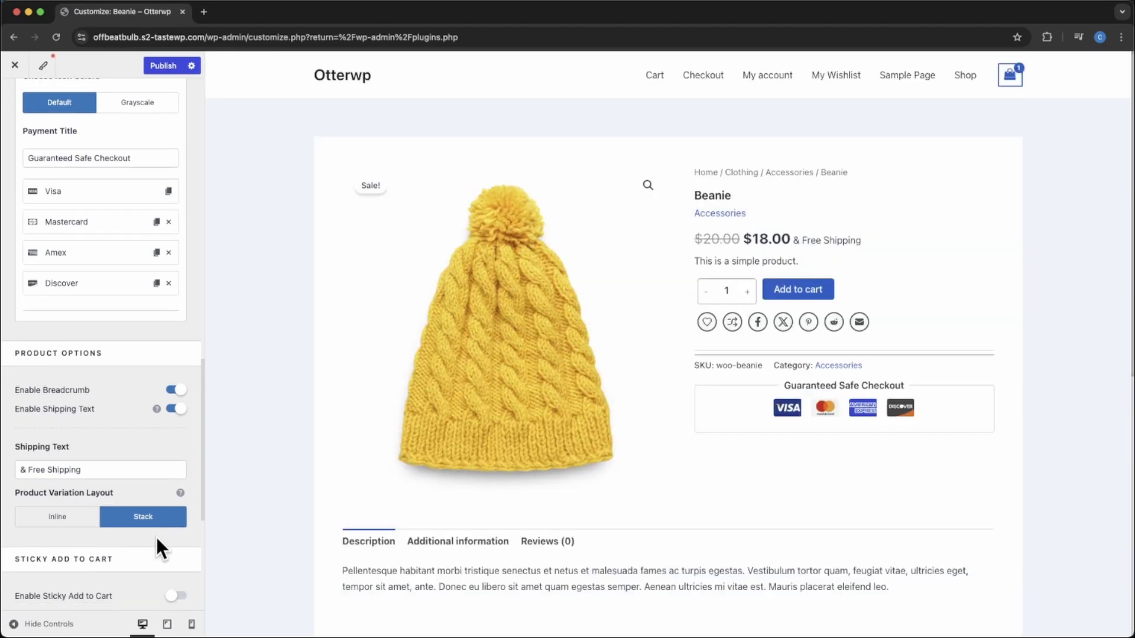
Enable Sticky Add to Cart with Top placement.
scroll(155, 537, down, 2)
click(172, 544)
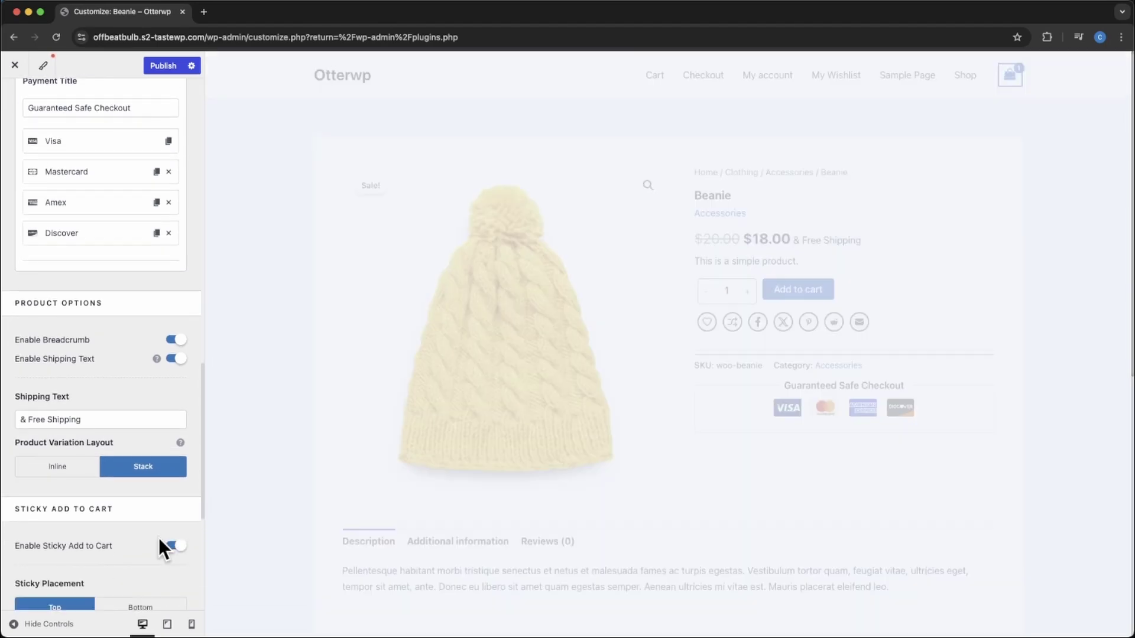
scroll(158, 538, down, 3)
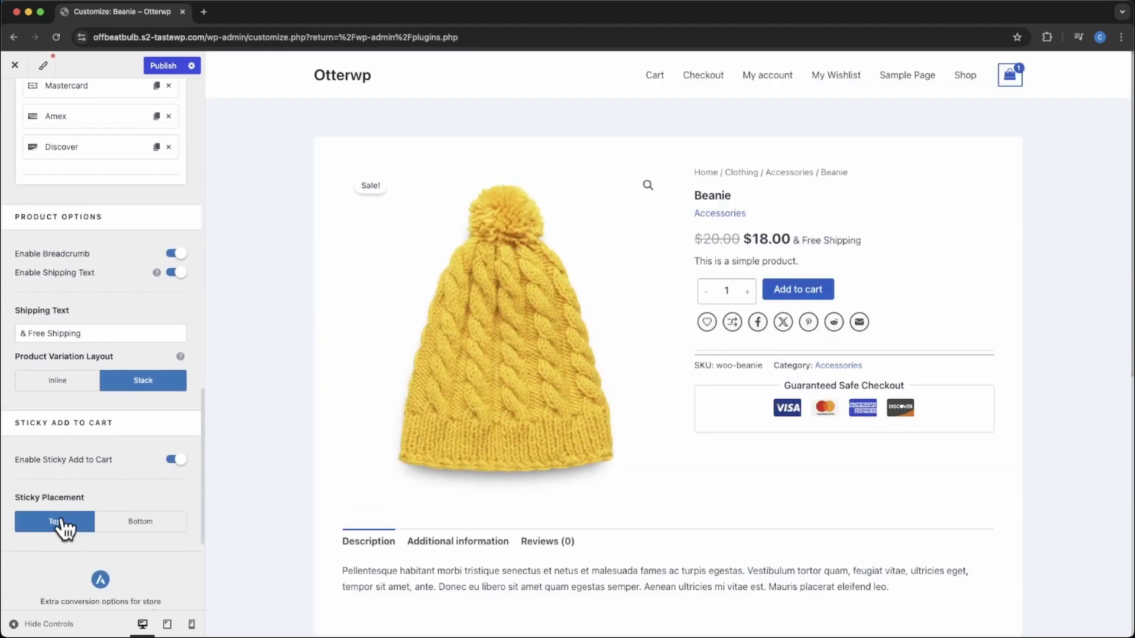
scroll(632, 526, down, 7)
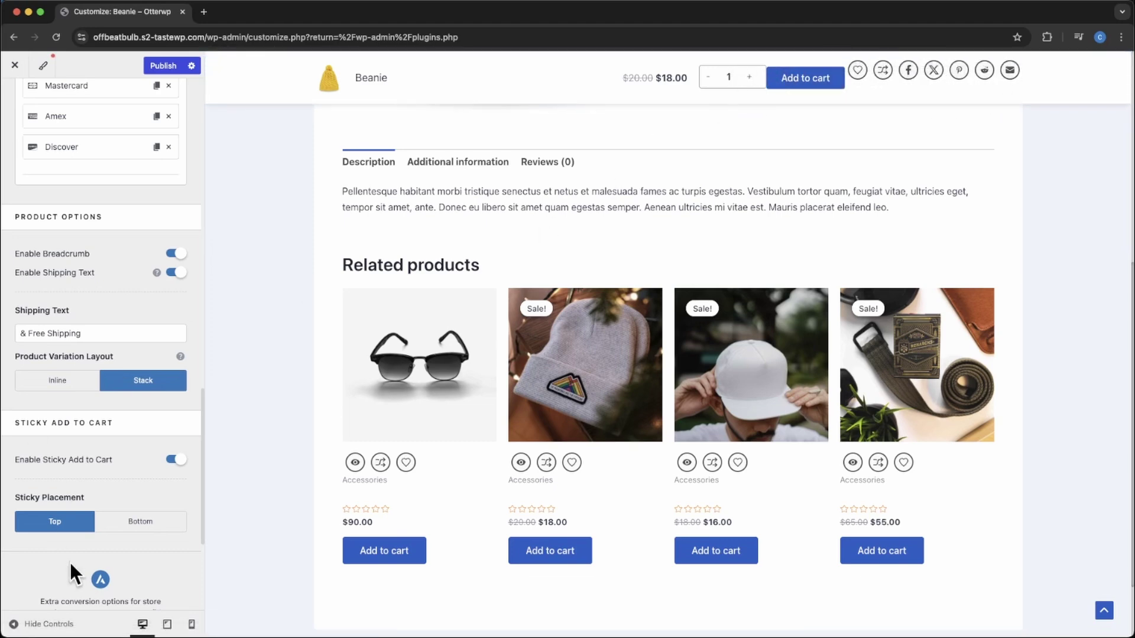
click(132, 522)
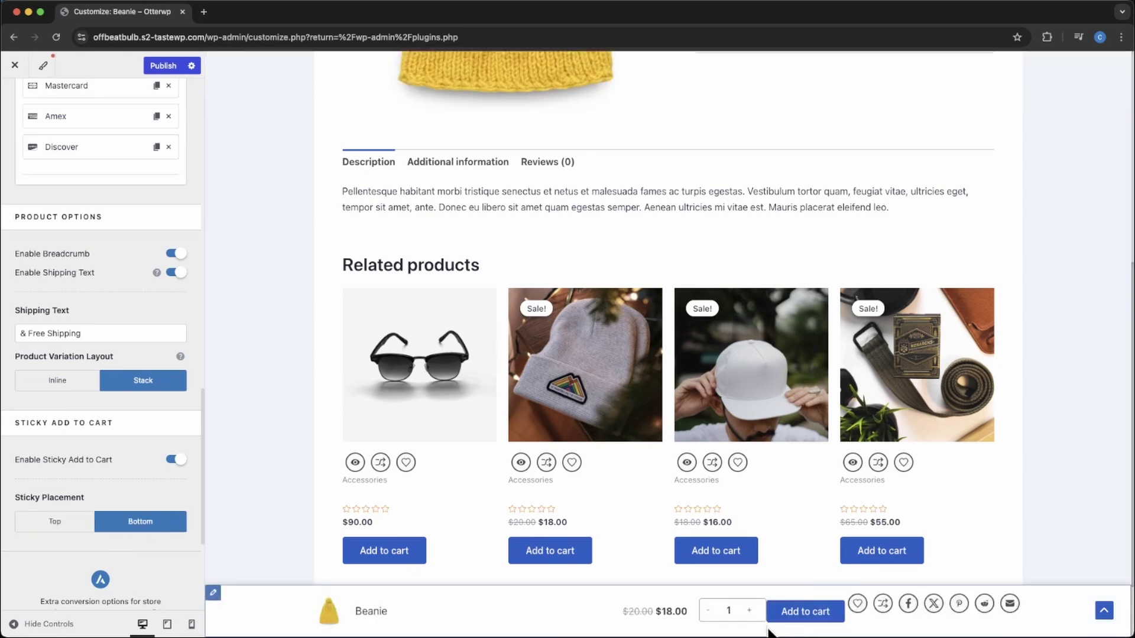
scroll(127, 476, down, 3)
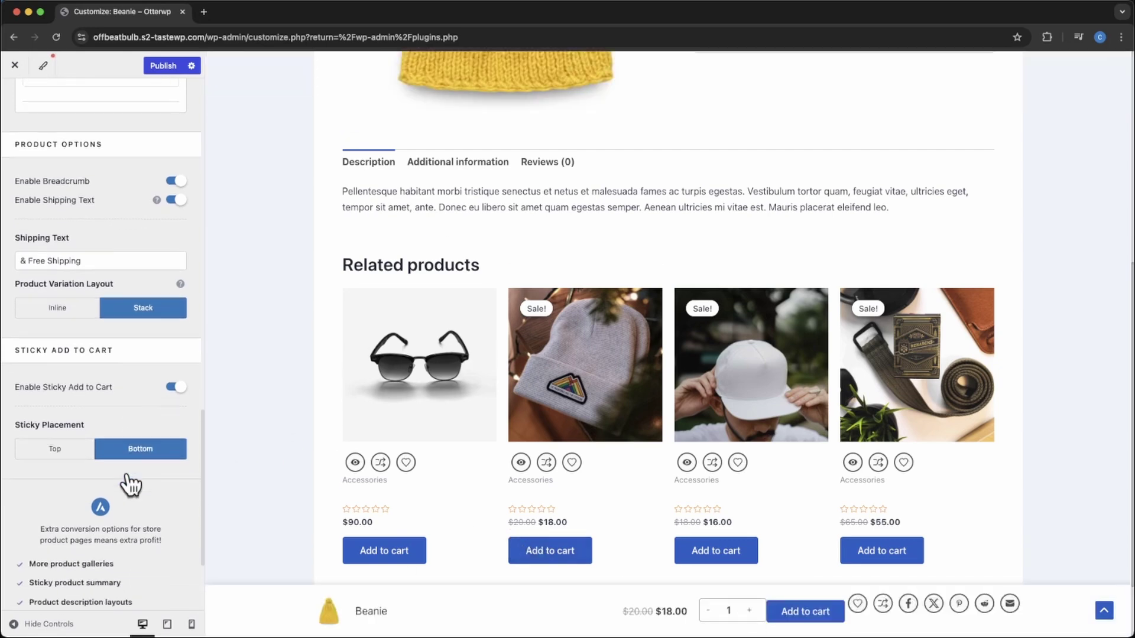
scroll(136, 496, down, 3)
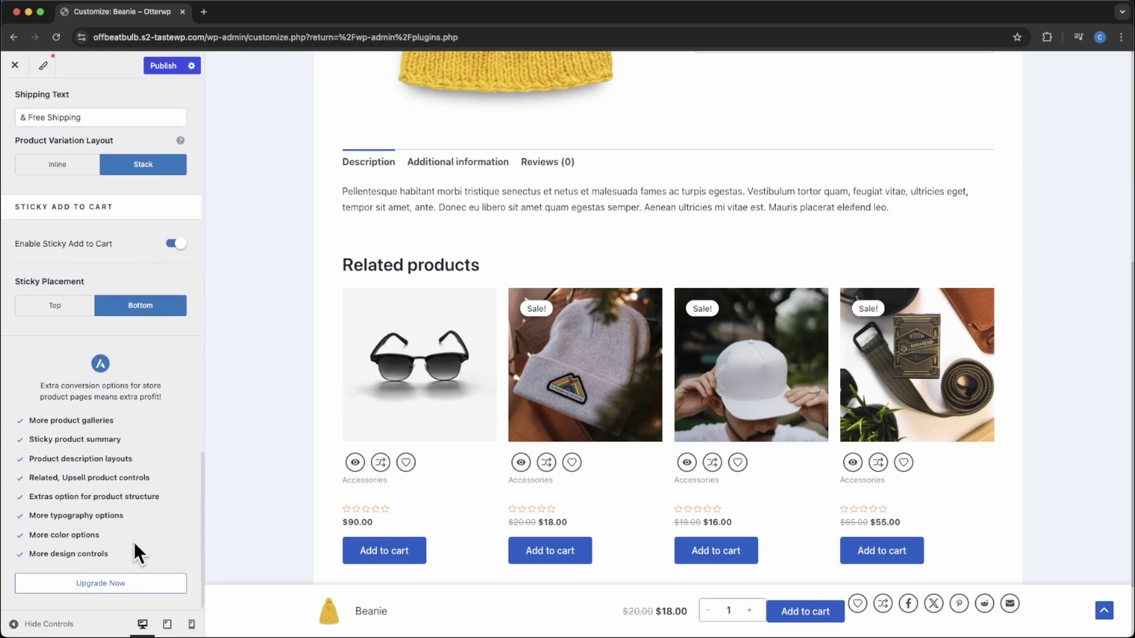
drag(121, 552, 46, 414)
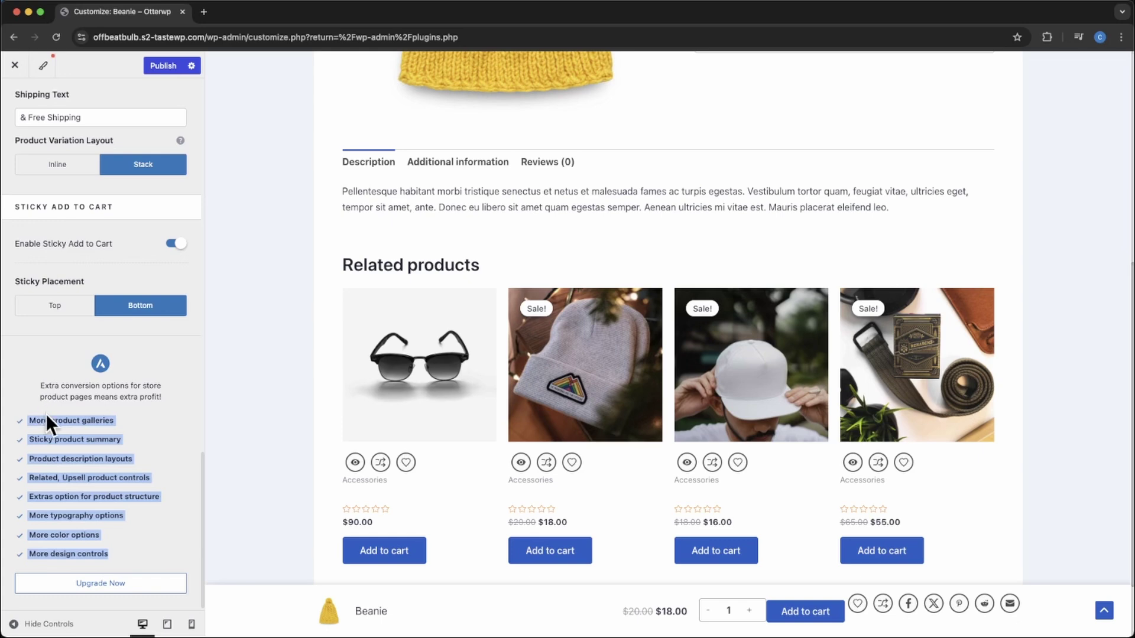
click(140, 531)
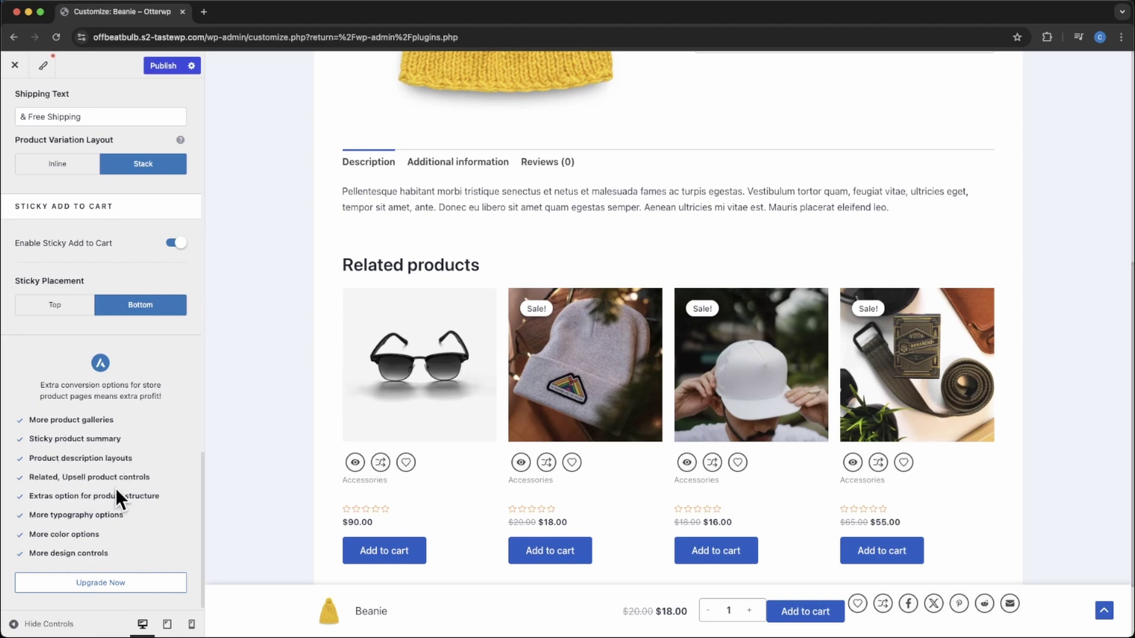
scroll(117, 495, up, 10)
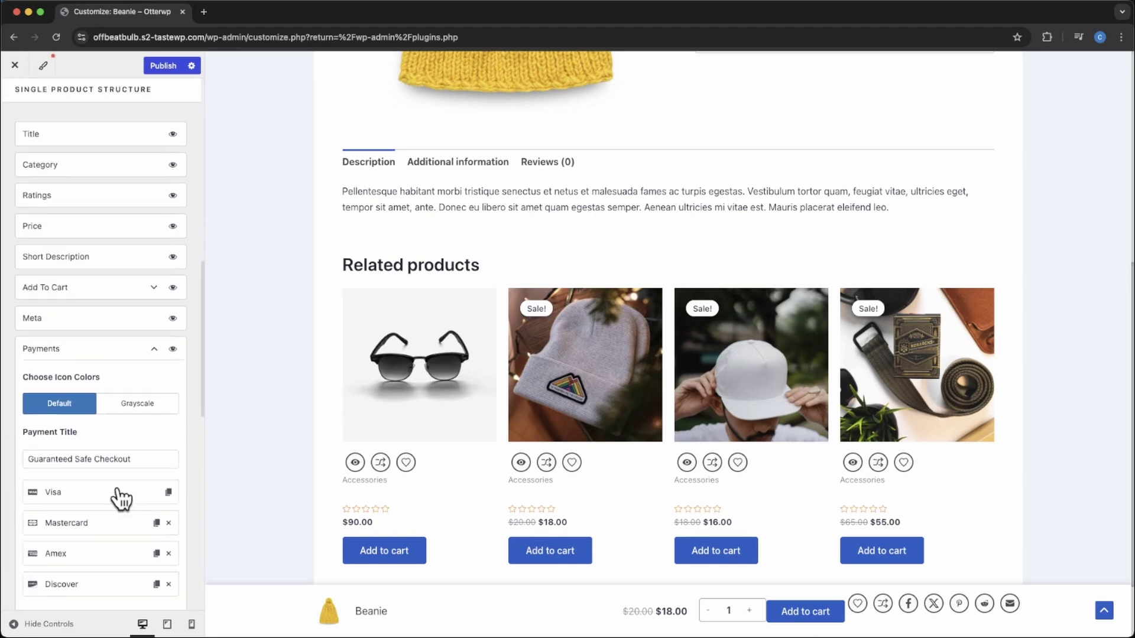
scroll(122, 496, up, 15)
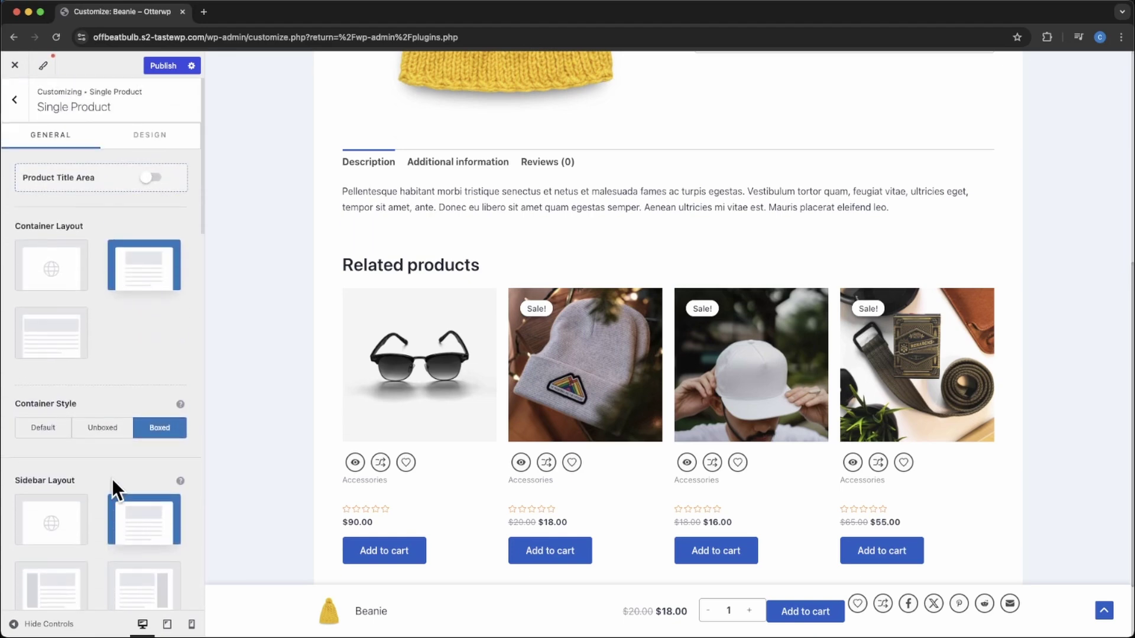
scroll(650, 396, up, 6)
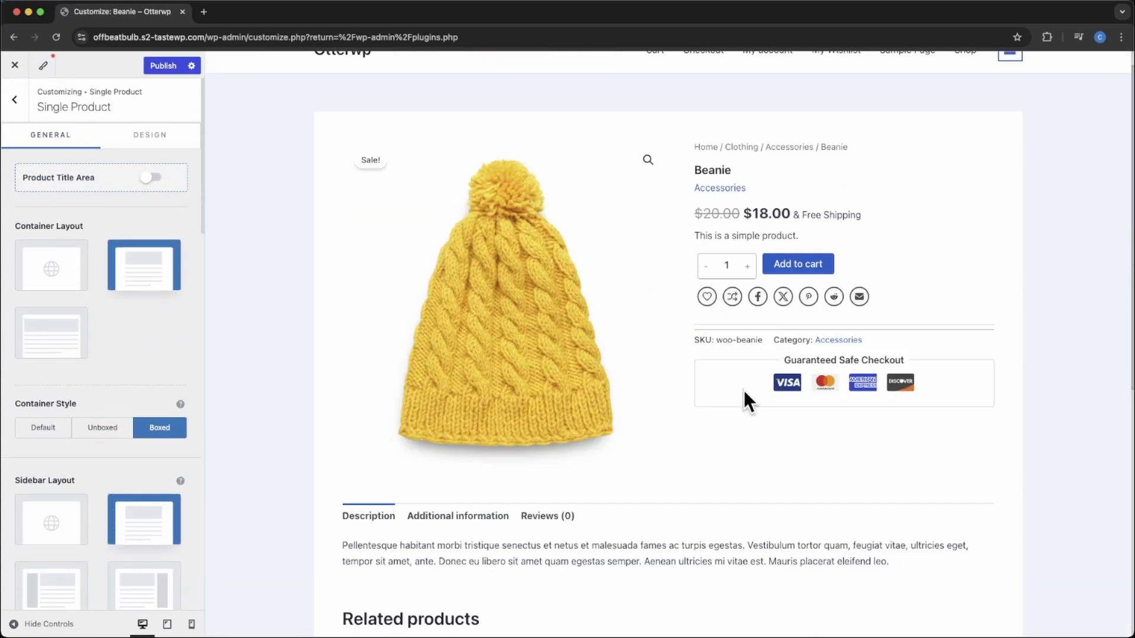
click(144, 147)
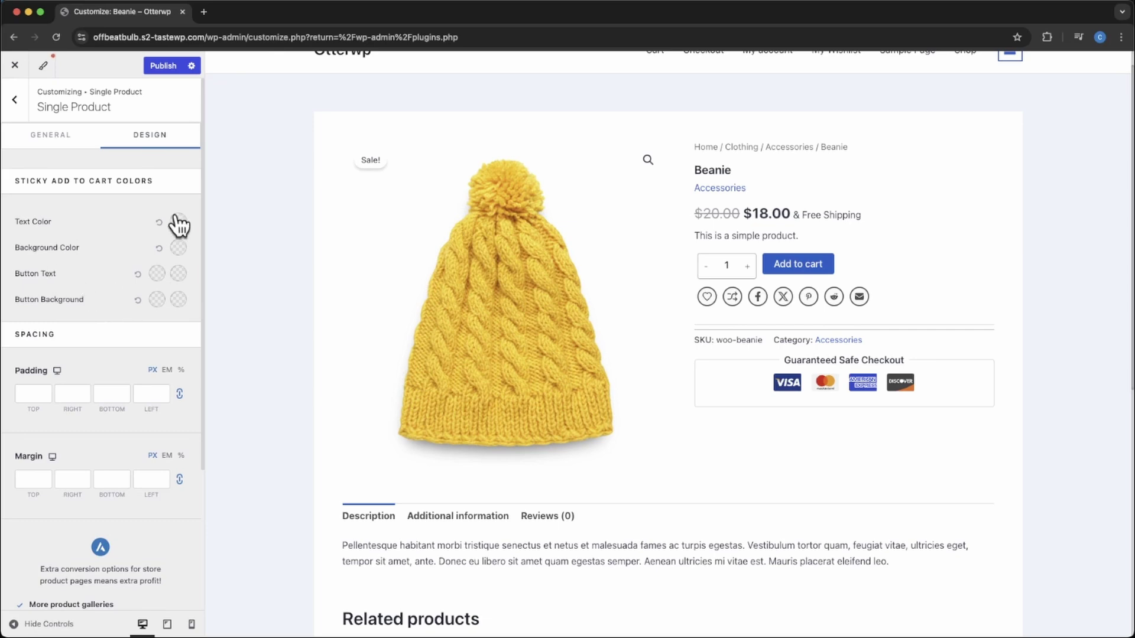
Try red background and muted red text for the sticky bar, then reset both colours.
scroll(541, 539, down, 8)
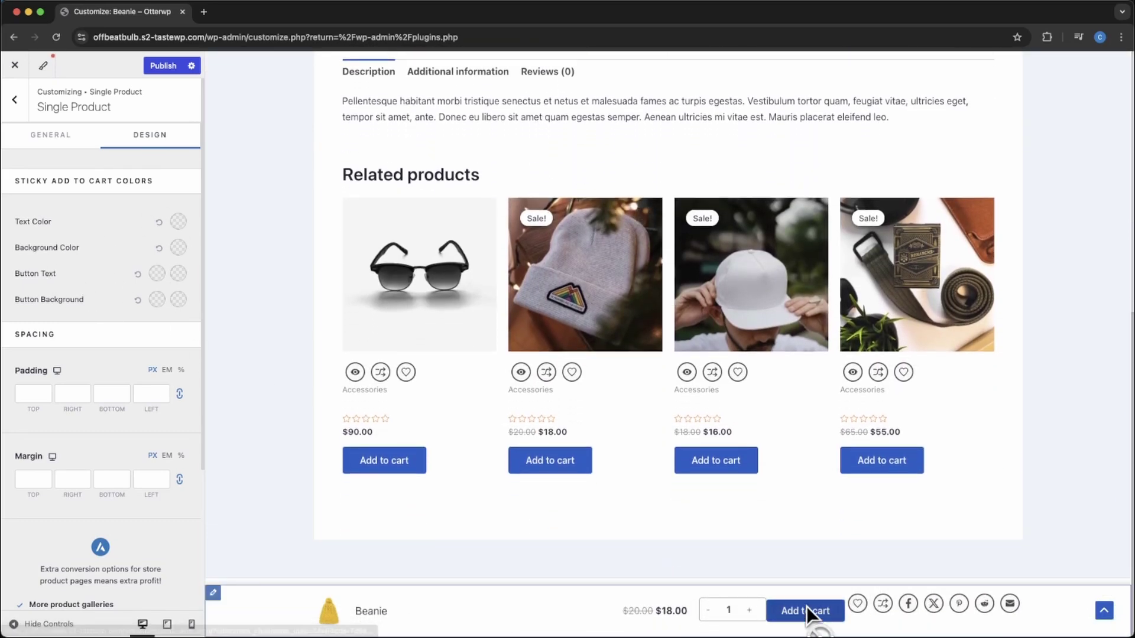
click(178, 248)
drag(110, 296, 144, 312)
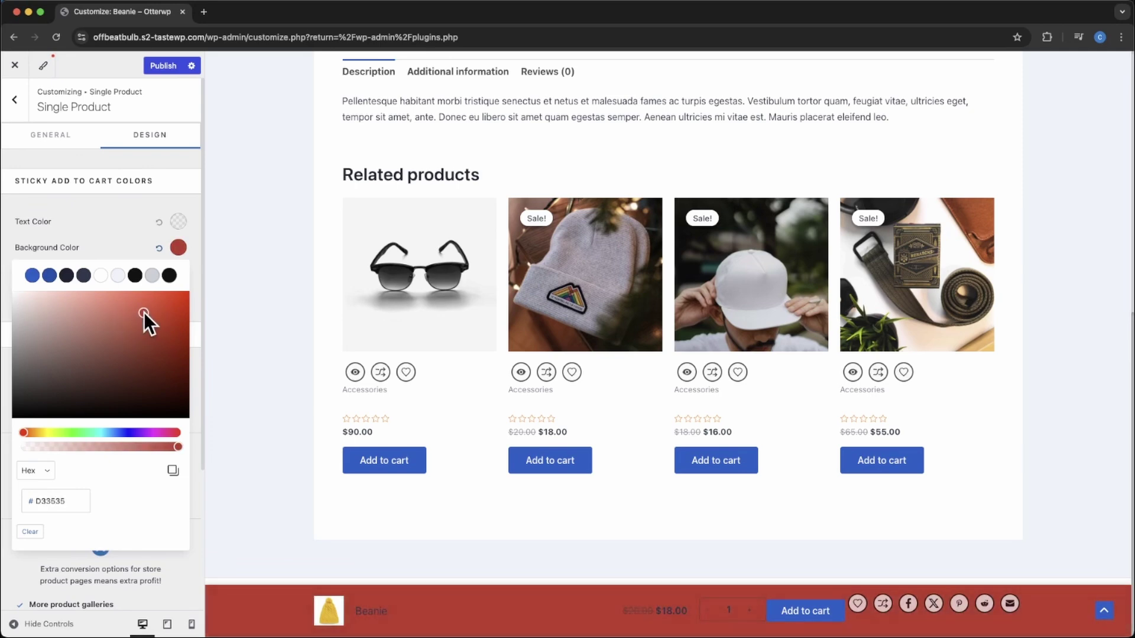
click(179, 223)
drag(58, 336, 75, 311)
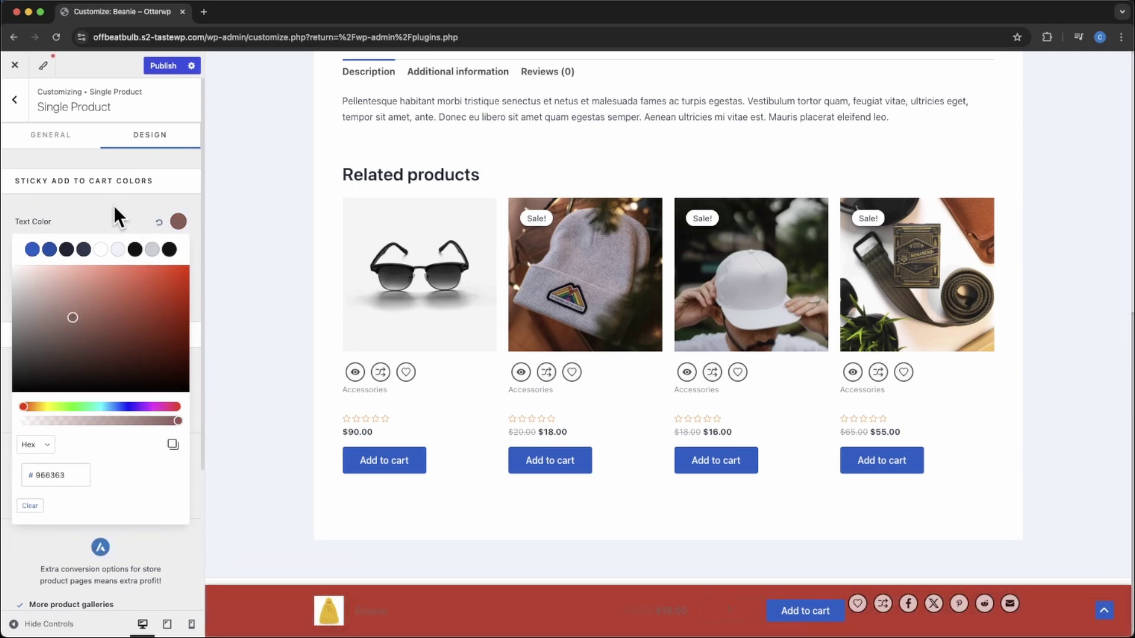
click(158, 223)
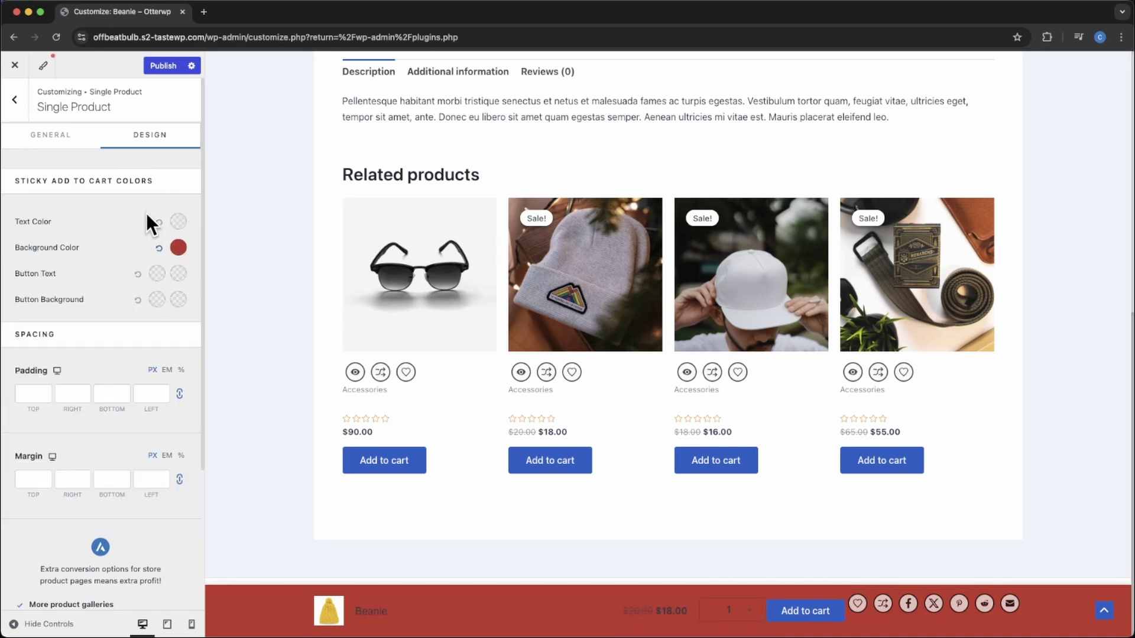
click(159, 249)
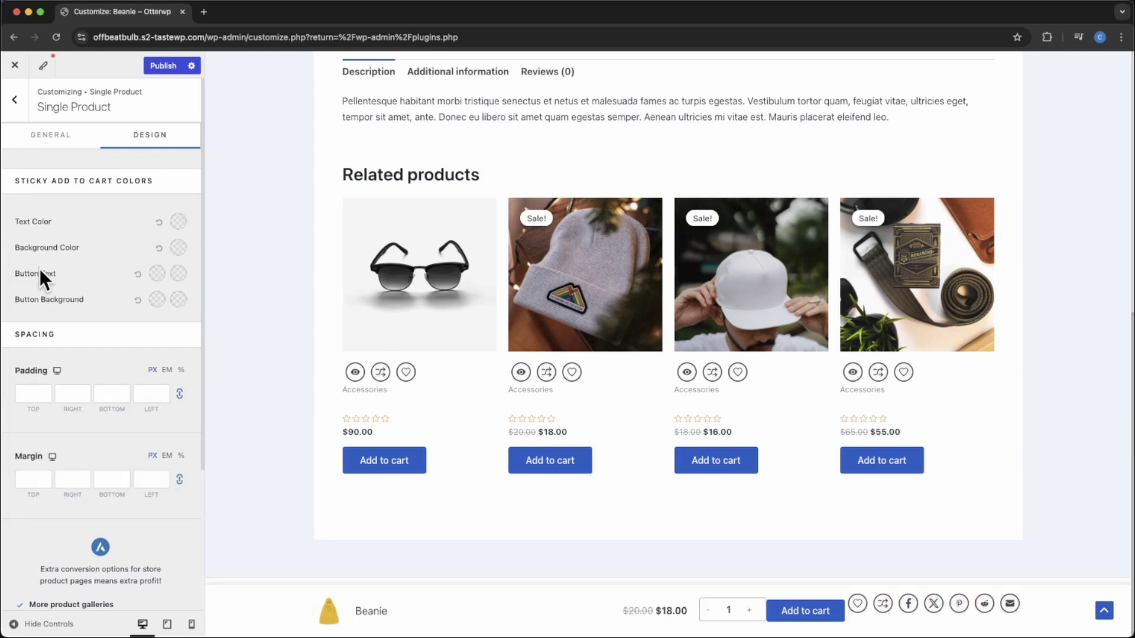
Set the sticky button text to 111111, with FFFFFF on hover.
click(156, 273)
click(170, 302)
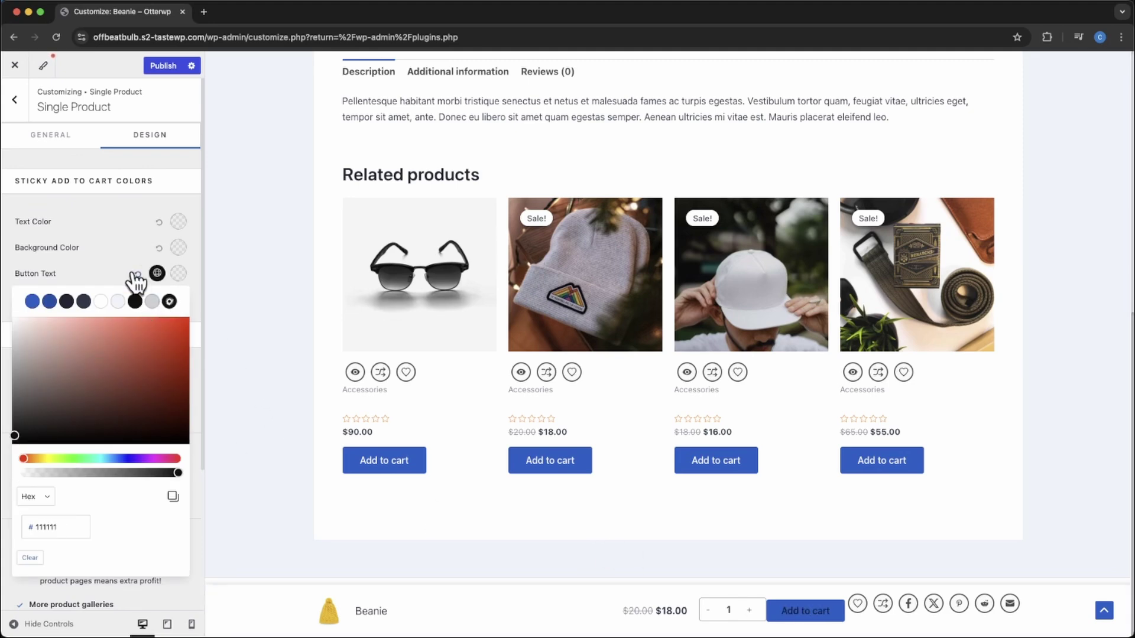
click(112, 258)
click(178, 278)
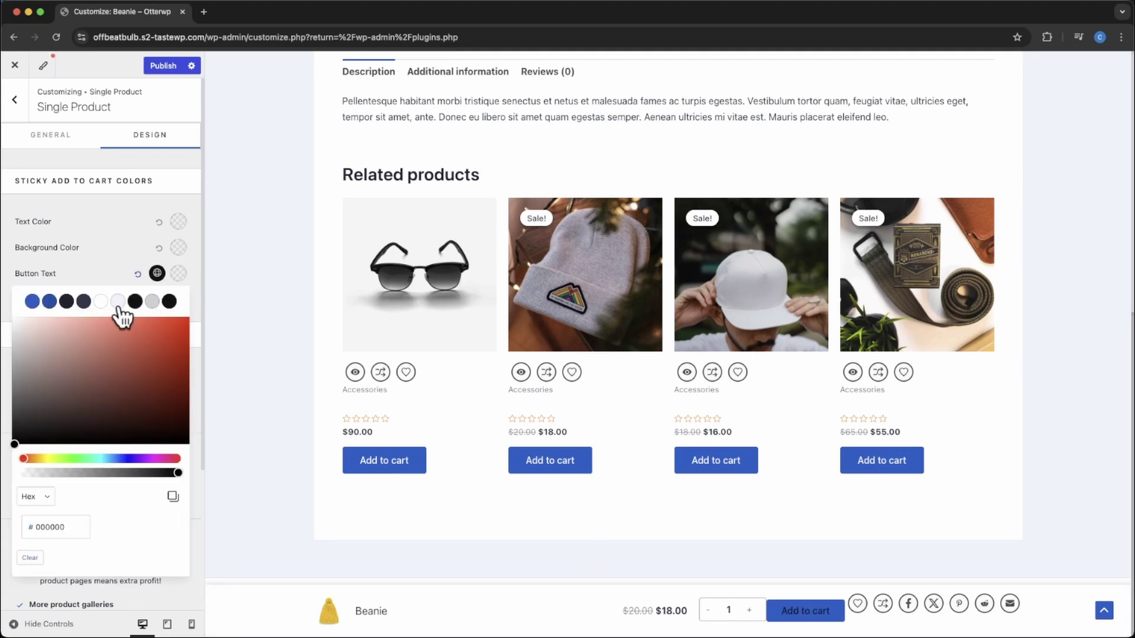
click(101, 303)
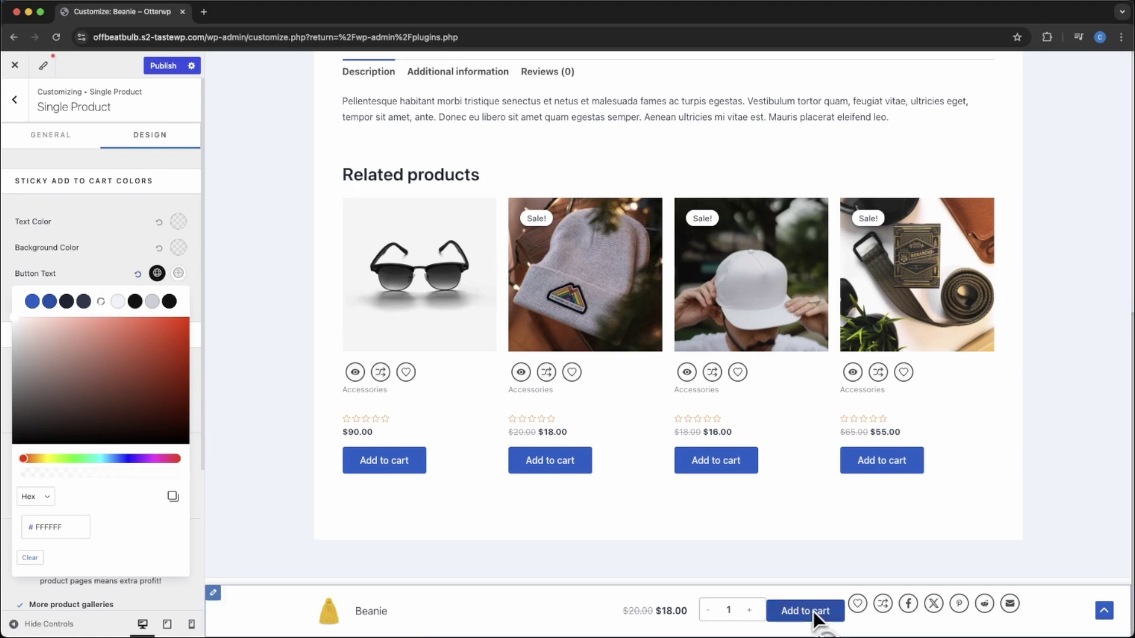
click(125, 264)
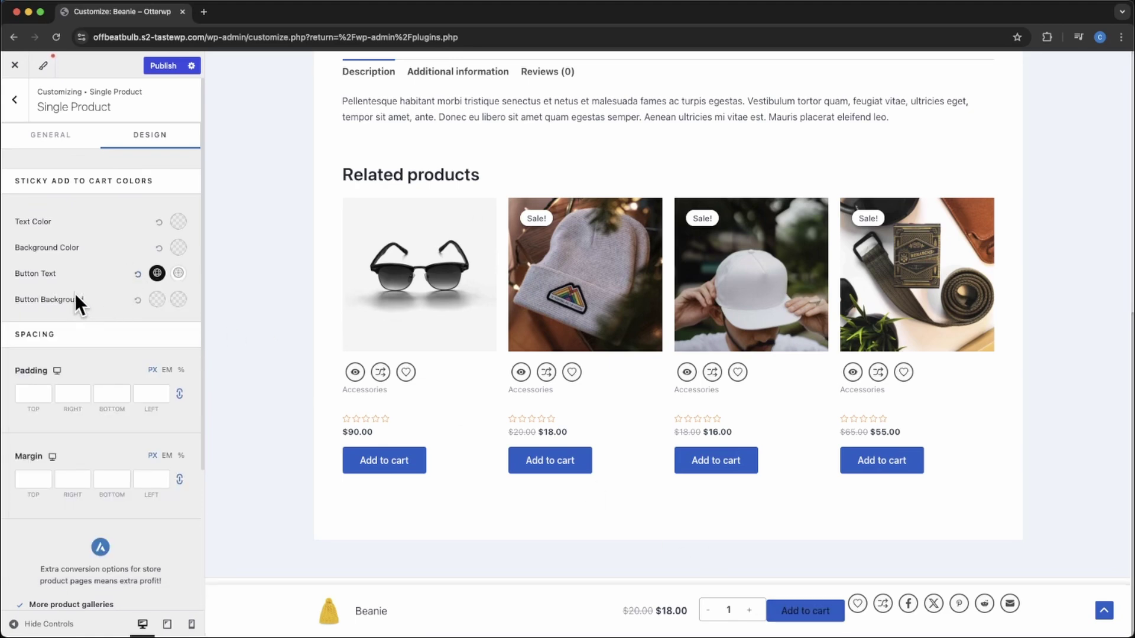
Make the sticky button background red, turning black 111111 on hover.
click(178, 300)
click(111, 366)
click(154, 370)
drag(154, 370, 140, 360)
click(157, 299)
click(178, 300)
click(169, 328)
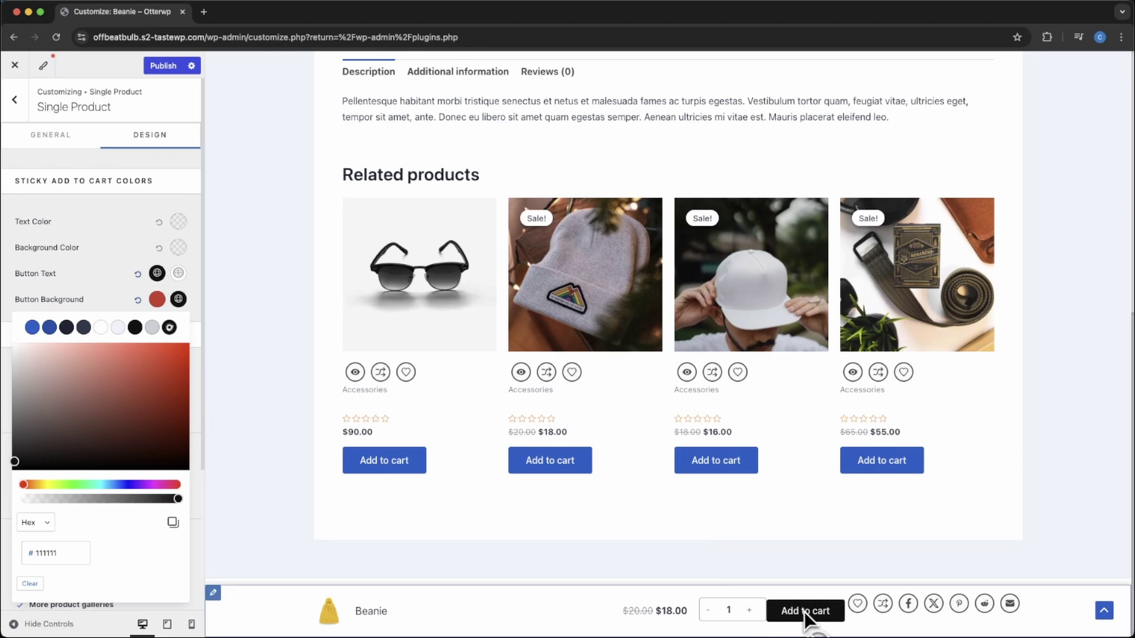
click(100, 261)
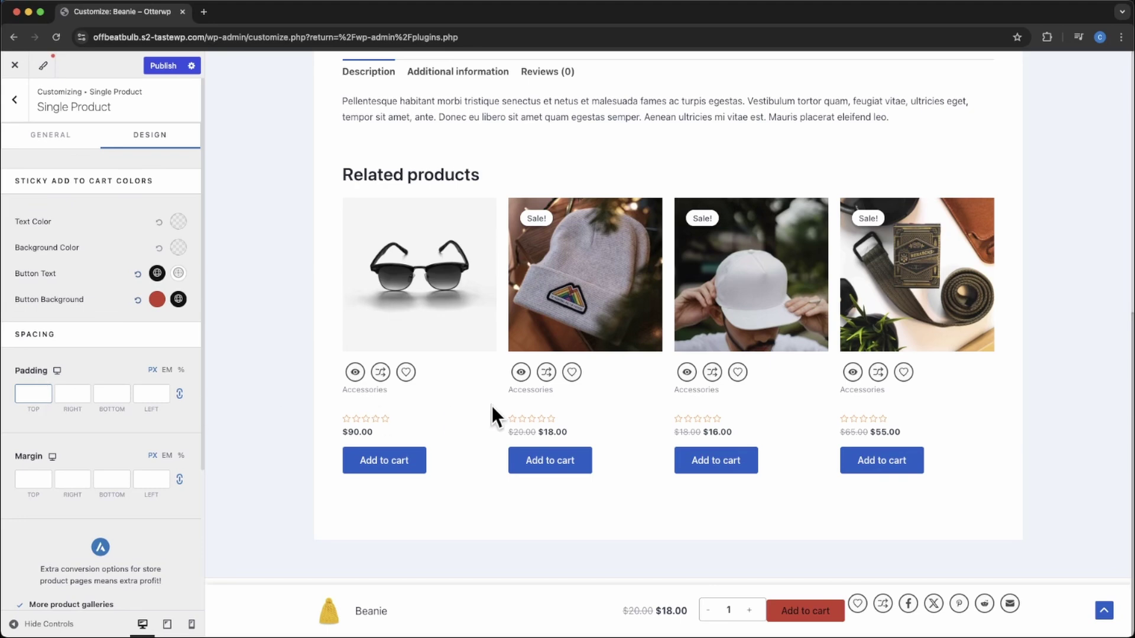
scroll(492, 406, up, 7)
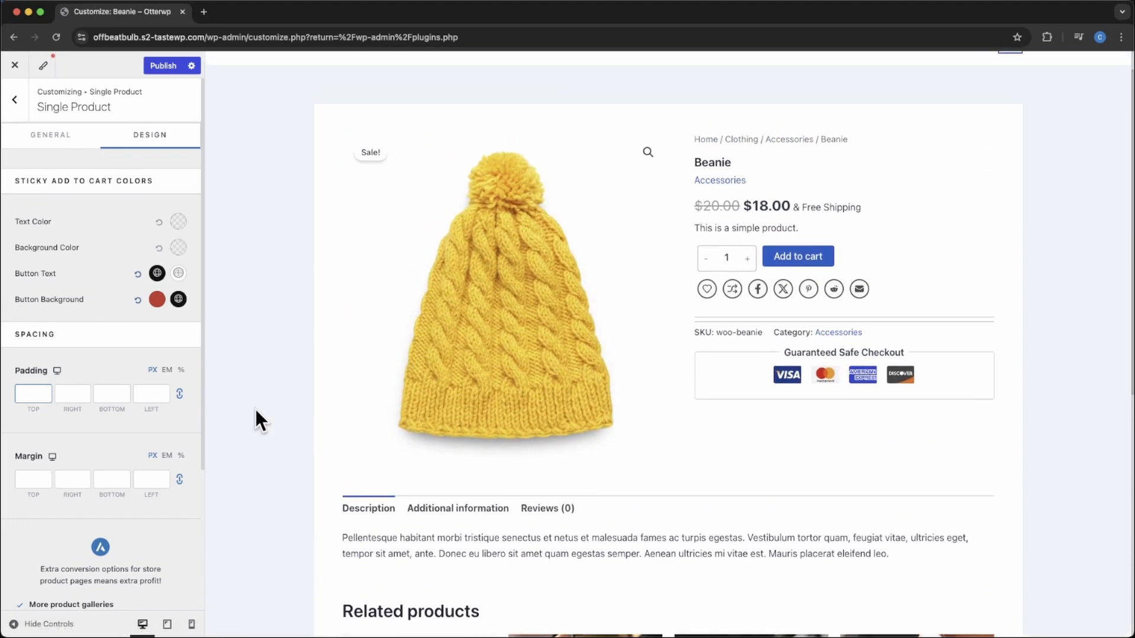
Set the sticky add-to-cart spacing to 22 px padding and 29 px margin on all sides.
text(19)
key(Up)
key(Up)
key(Up)
key(Up)
key(Down)
scroll(674, 487, down, 2)
scroll(508, 480, up, 3)
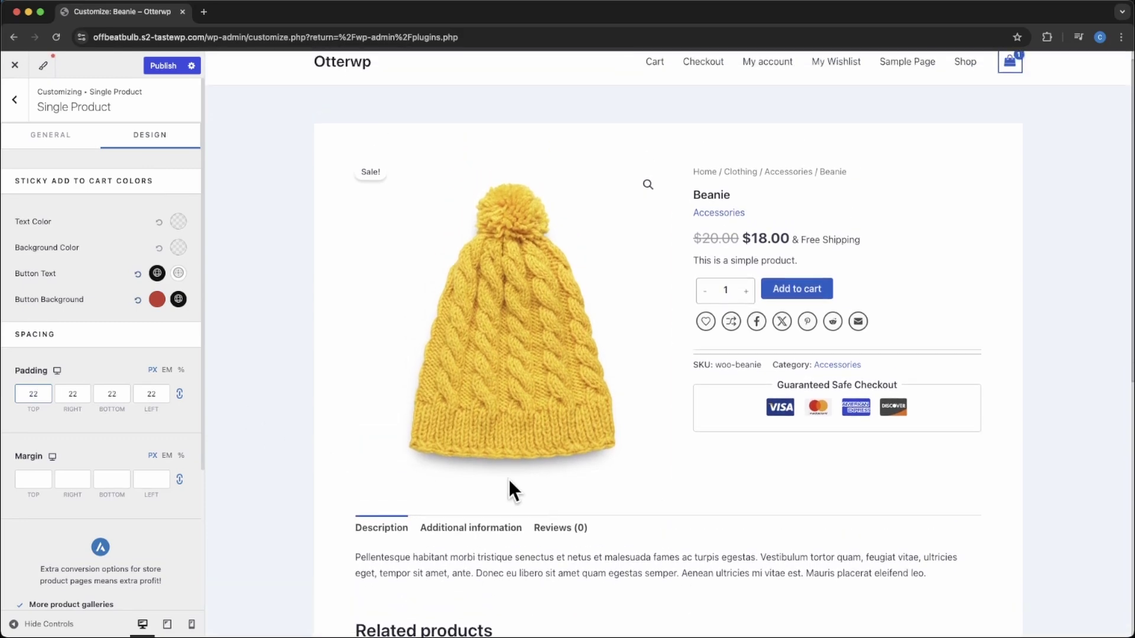
click(35, 480)
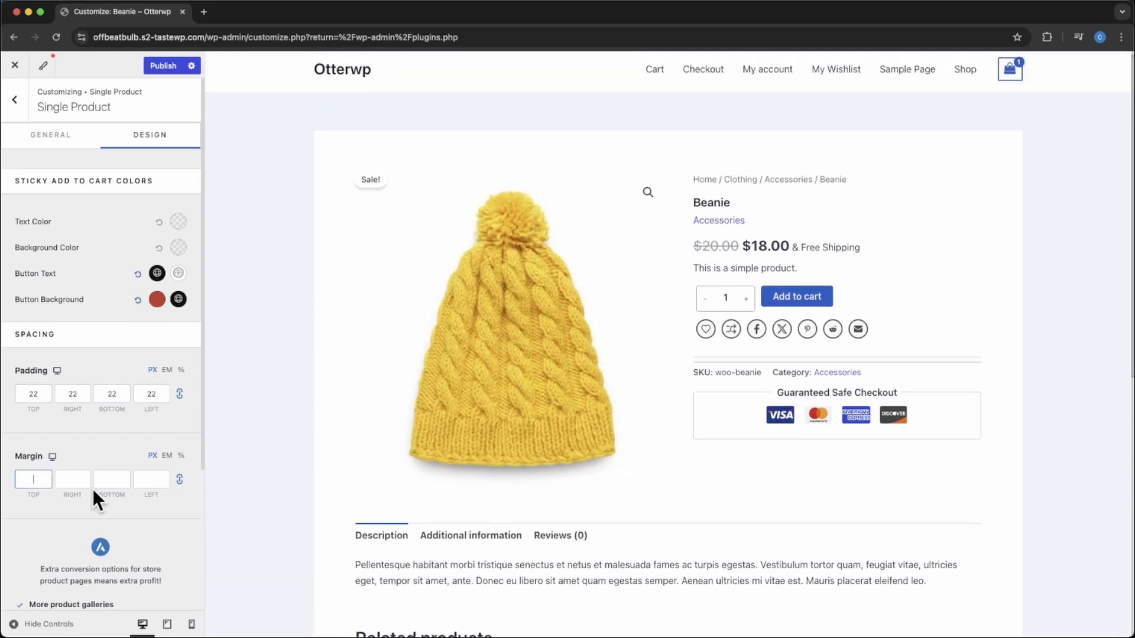
text(29)
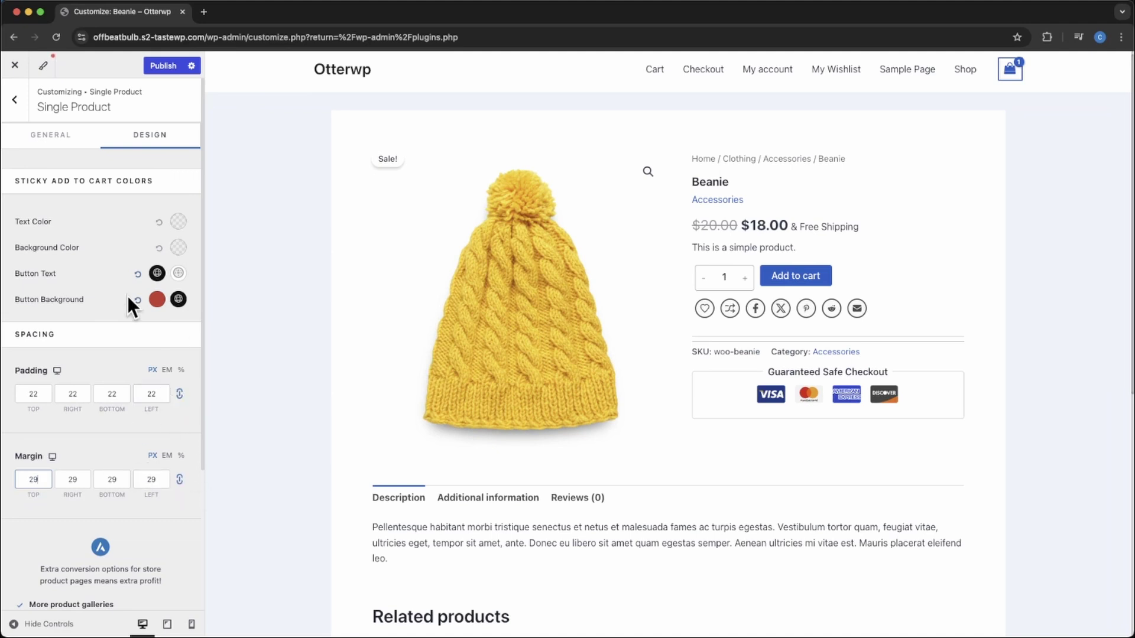
Return to the top-level Customizer sections and open Global > Colors.
click(16, 100)
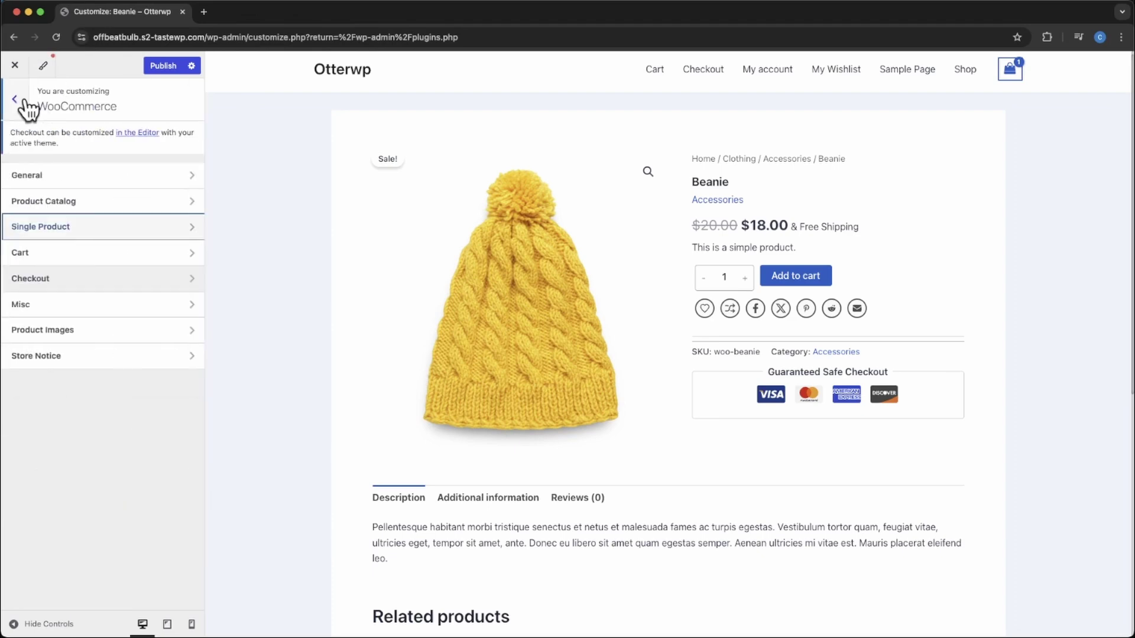
click(19, 98)
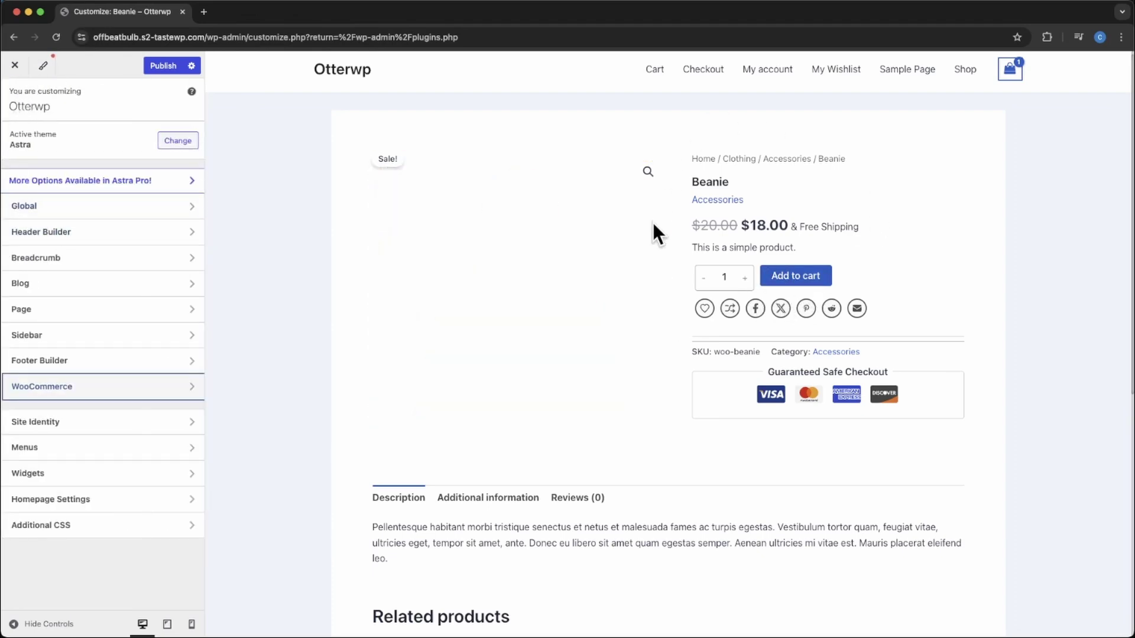
click(86, 210)
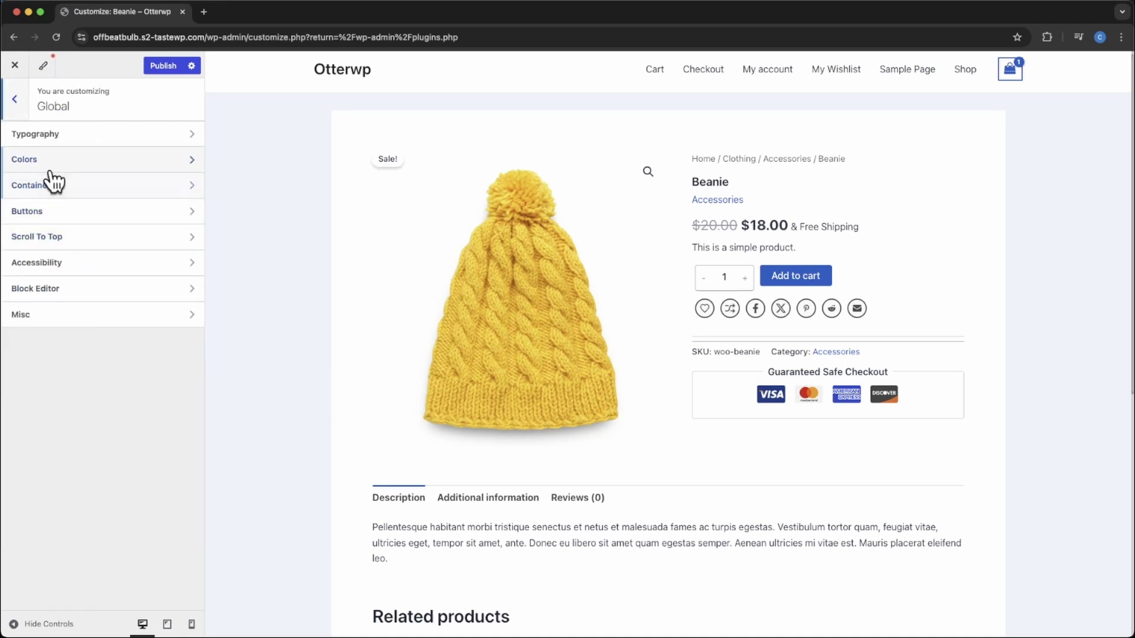
click(71, 165)
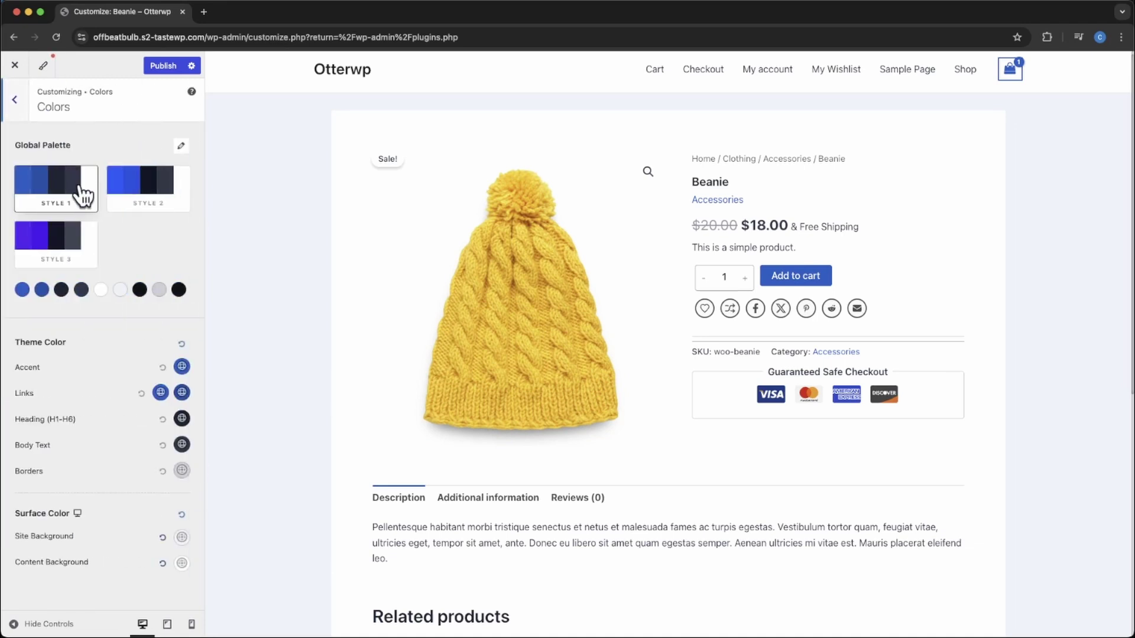
Preview the Style 3 and Style 2 global palettes, then keep Style 1.
click(65, 240)
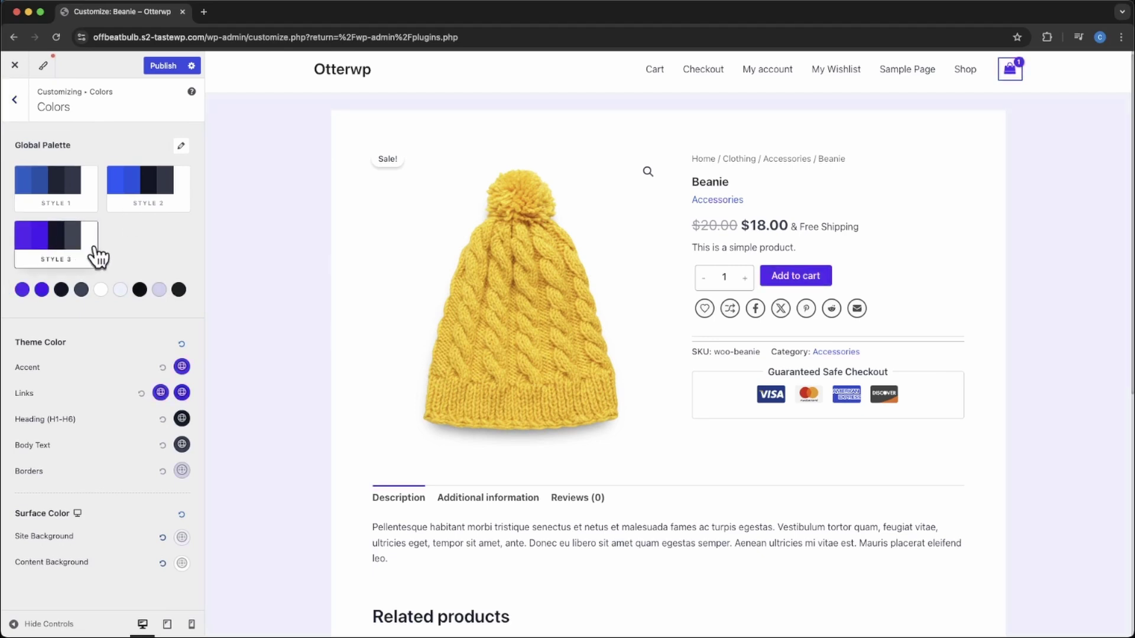
click(137, 198)
click(65, 186)
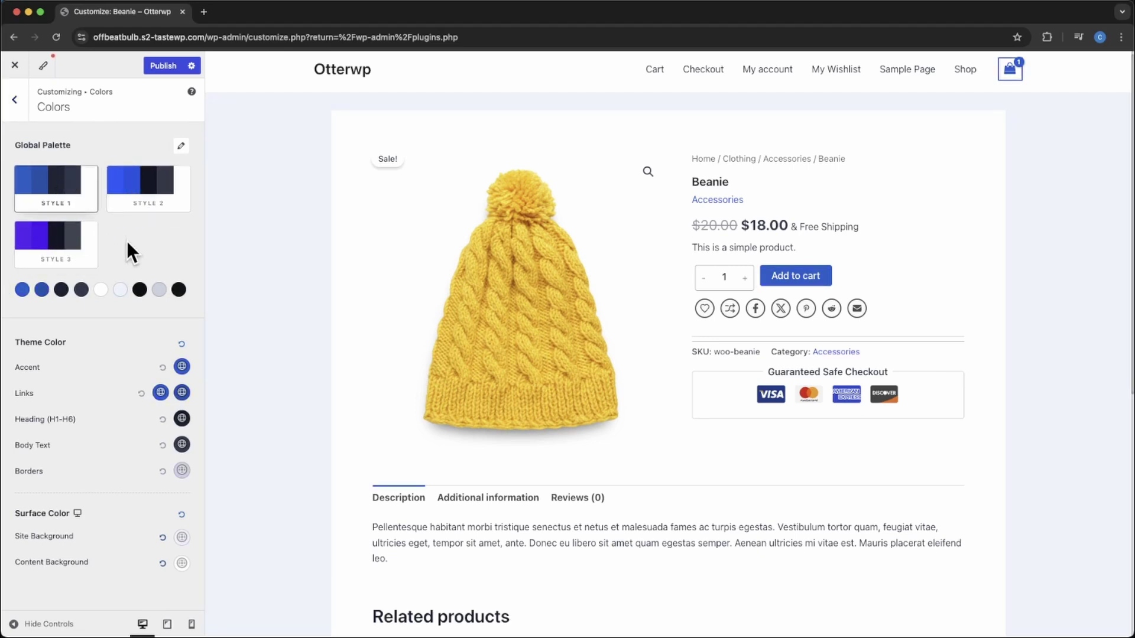